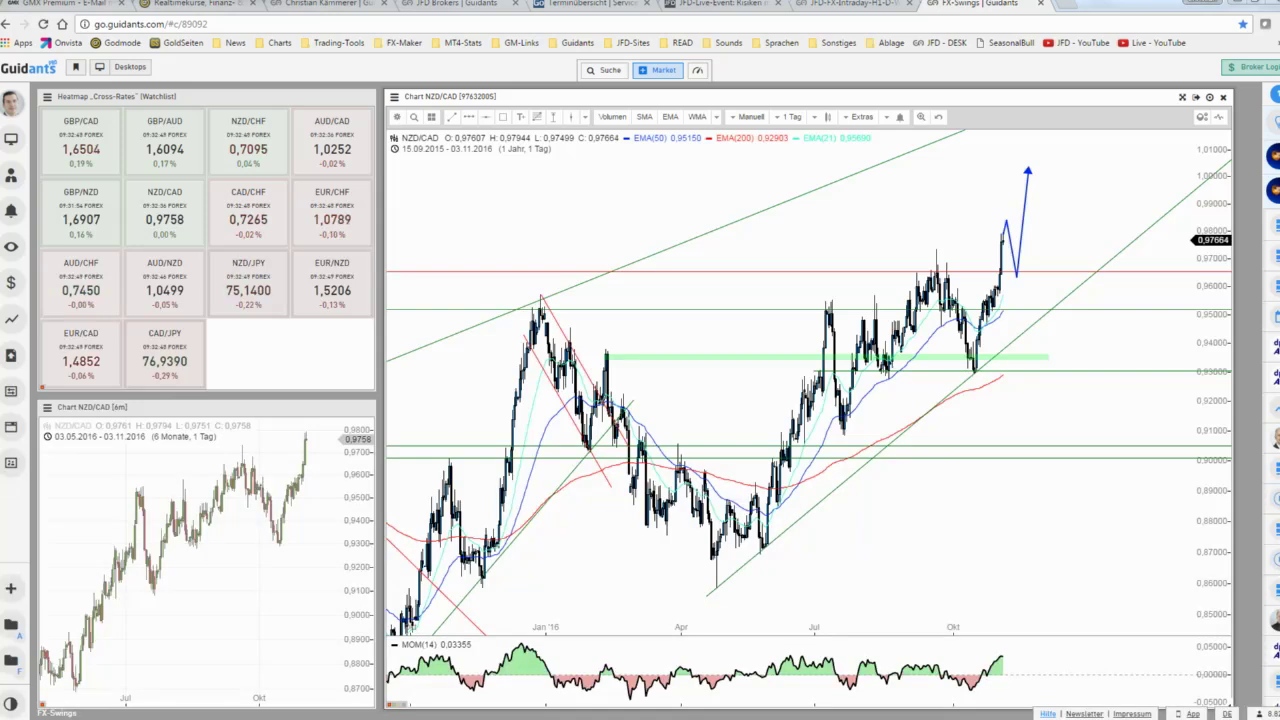
Zoom into the NZD/CAD daily chart and stretch the price axis to rescale it
scroll(1032, 408, "up", 2)
scroll(1032, 408, "up", 1)
scroll(1032, 408, "up", 1)
scroll(1046, 426, "up", 2)
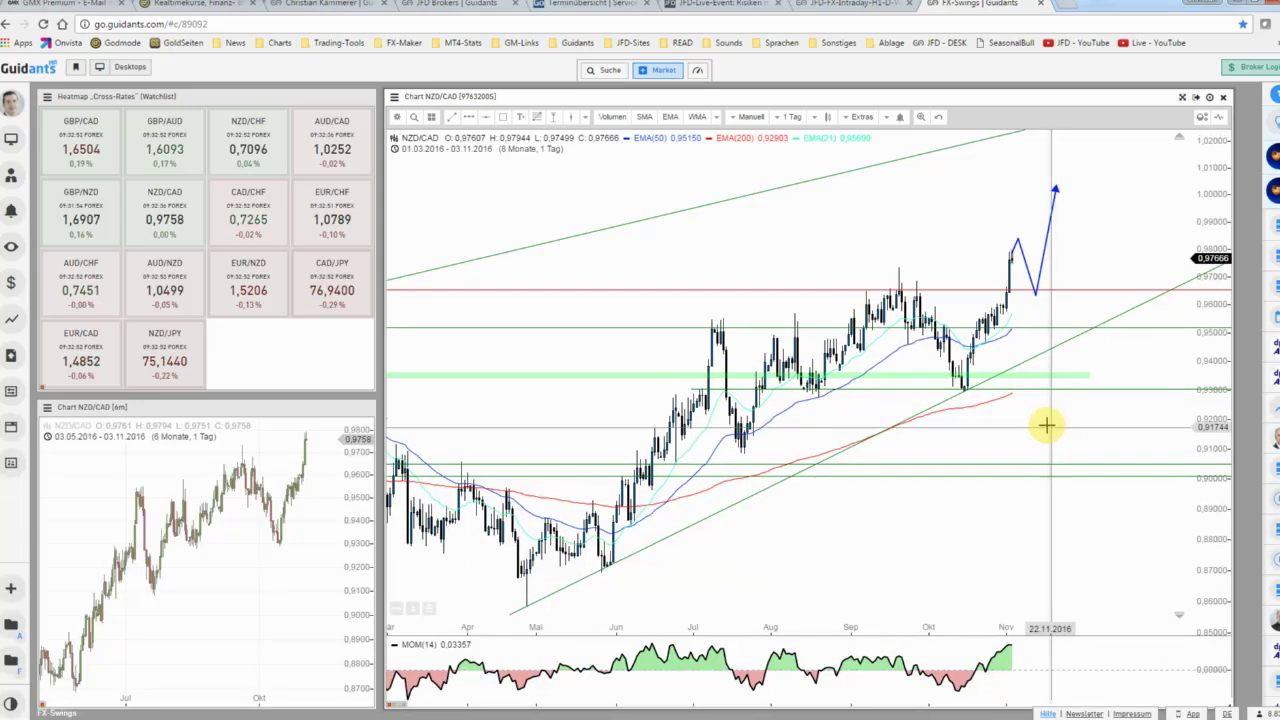
scroll(1047, 415, "up", 1)
scroll(1010, 340, "up", 2)
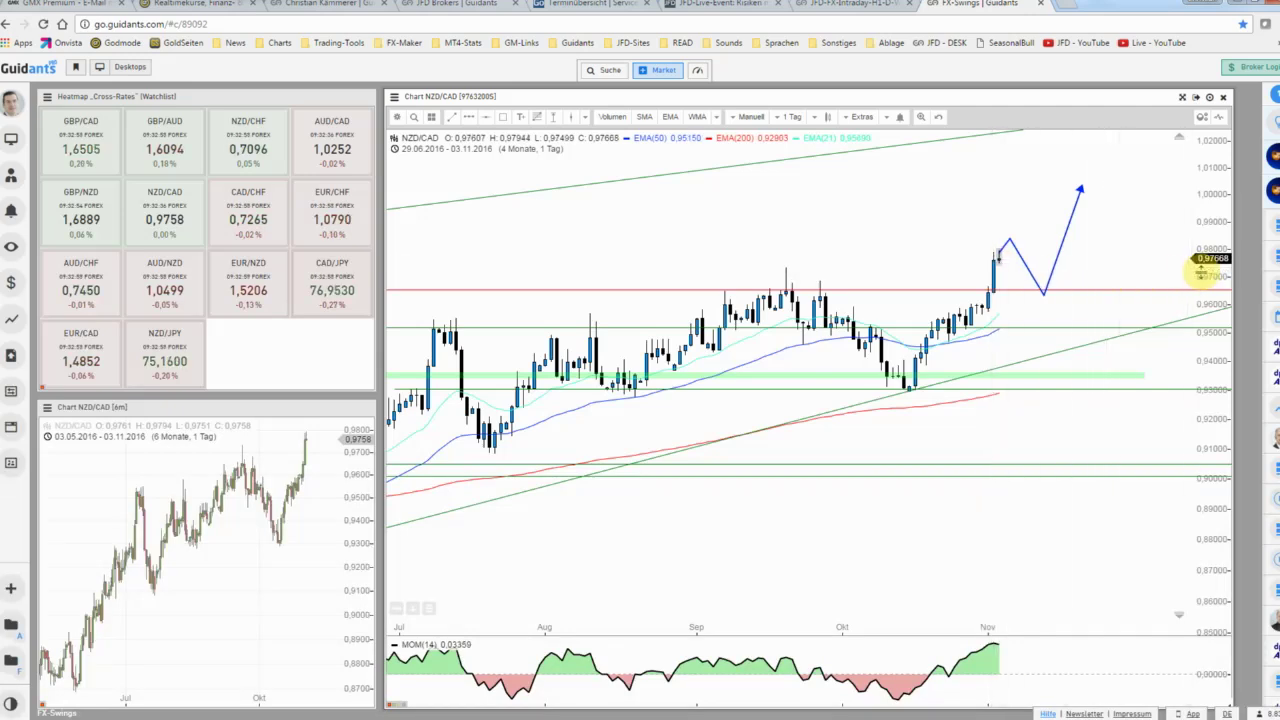
left_click_drag(1201, 268, 1201, 290)
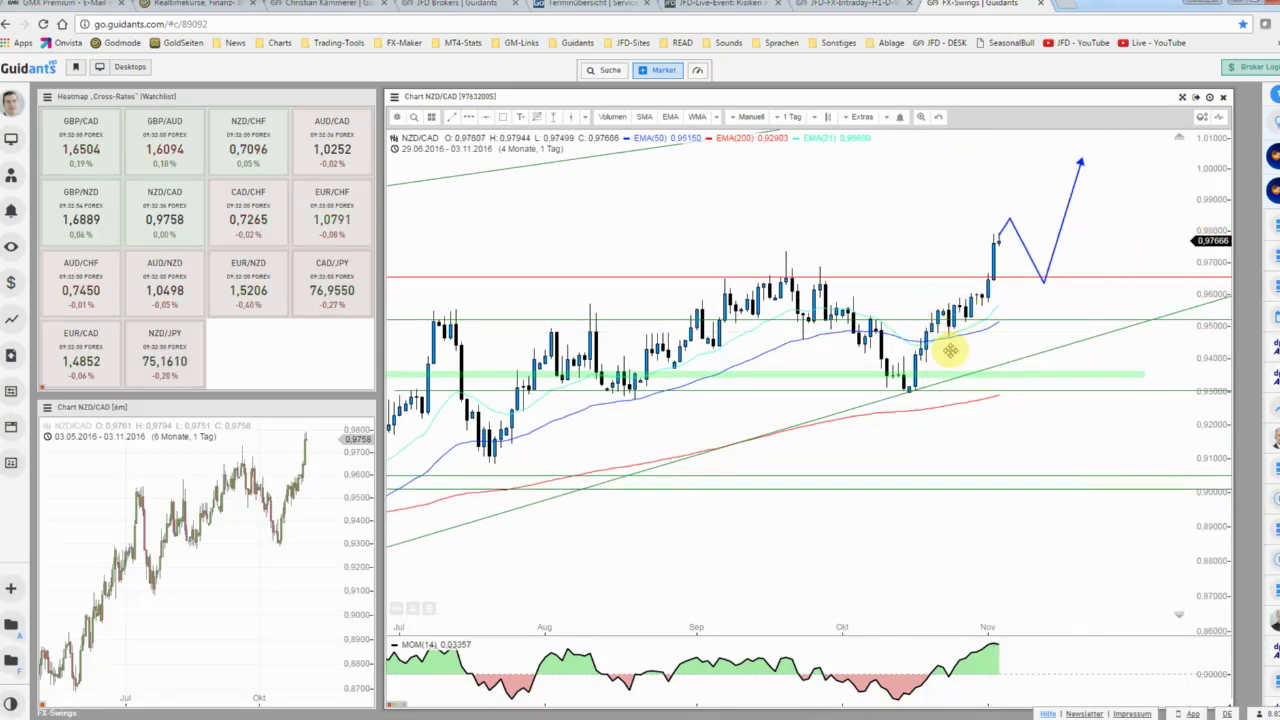
Zoom out until the chart spans two years, showing the 2015 peaks near resistance 0.9648
scroll(950, 350, "down", 2)
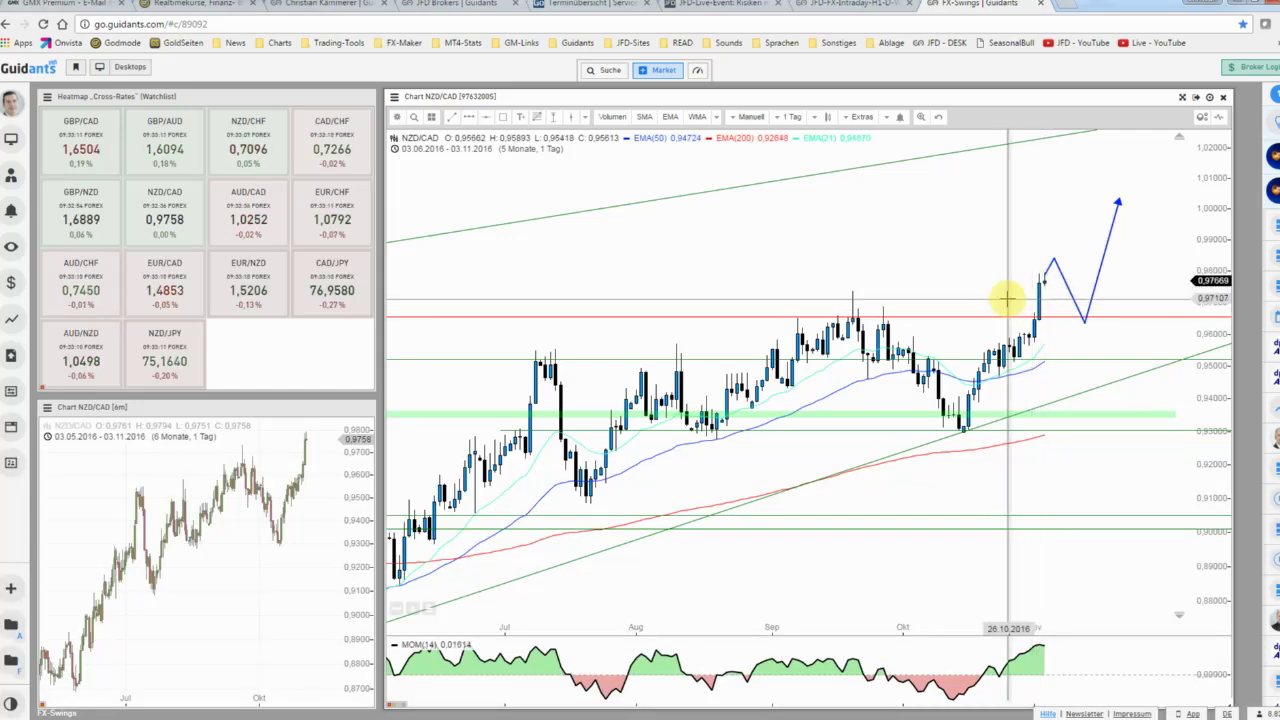
scroll(1008, 298, "down", 2)
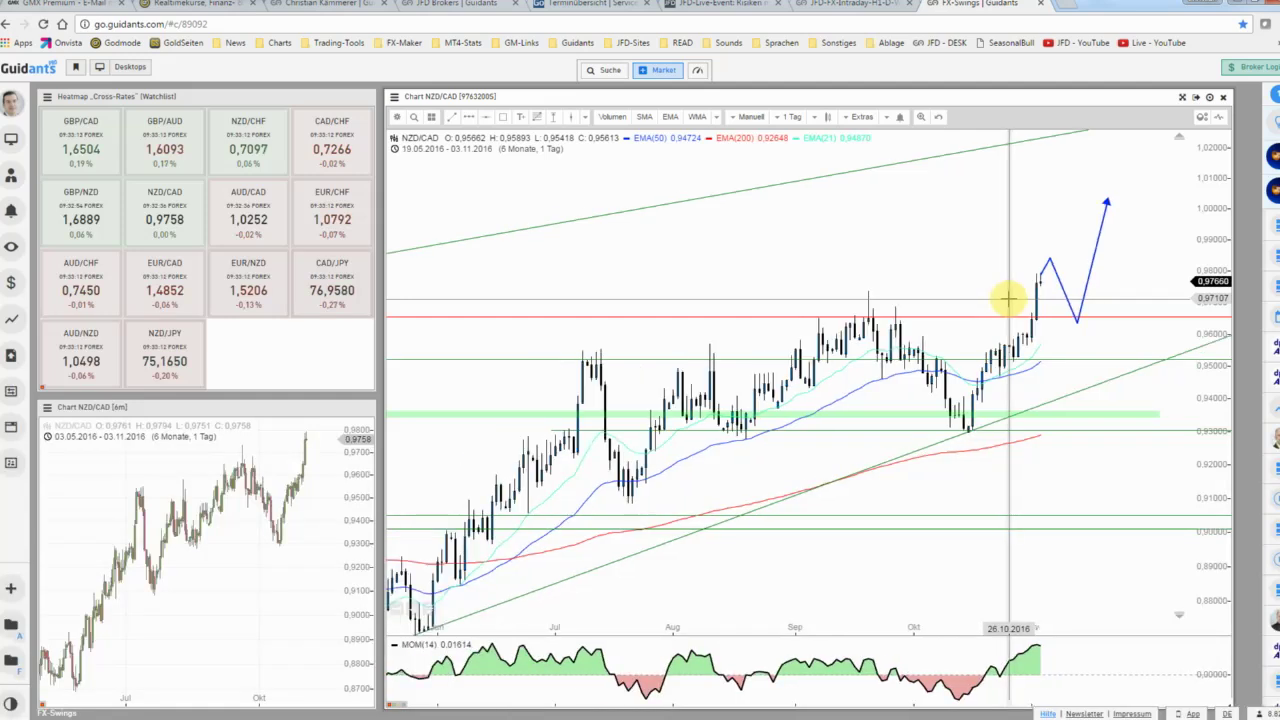
scroll(971, 294, "down", 2)
scroll(980, 294, "down", 2)
scroll(980, 294, "down", 2)
scroll(979, 294, "down", 1)
scroll(978, 294, "down", 2)
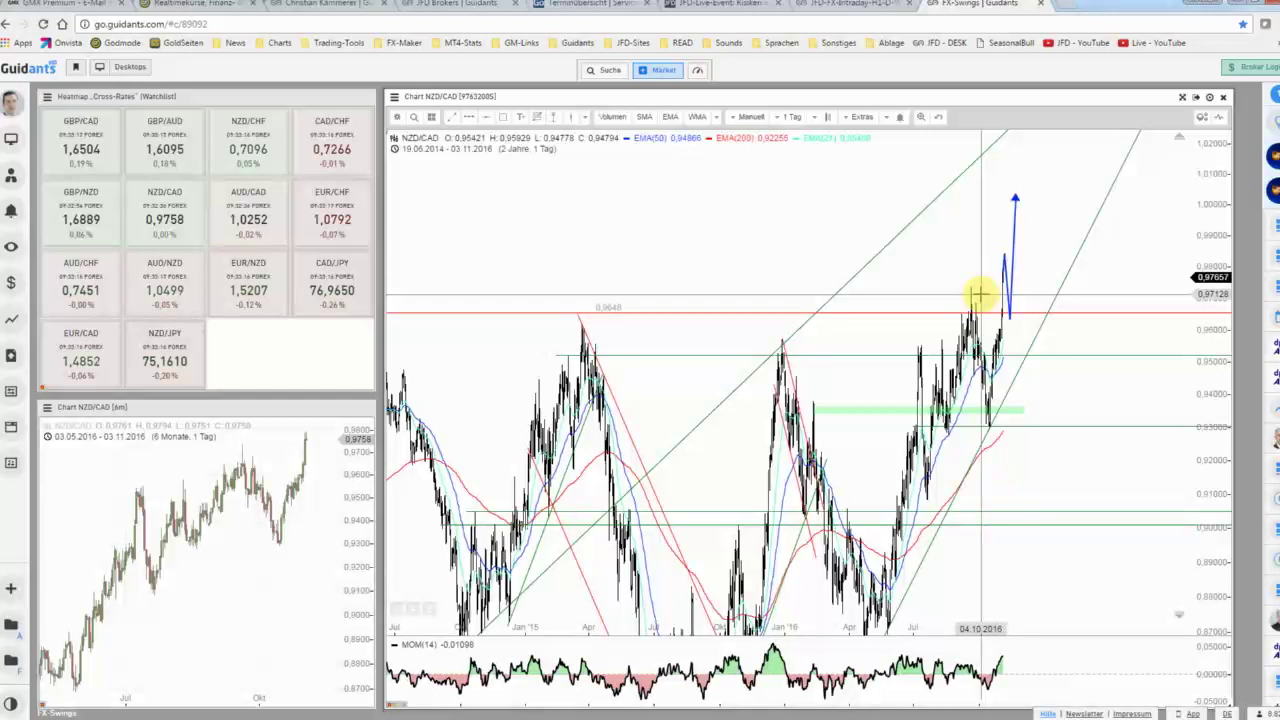
scroll(980, 294, "down", 3)
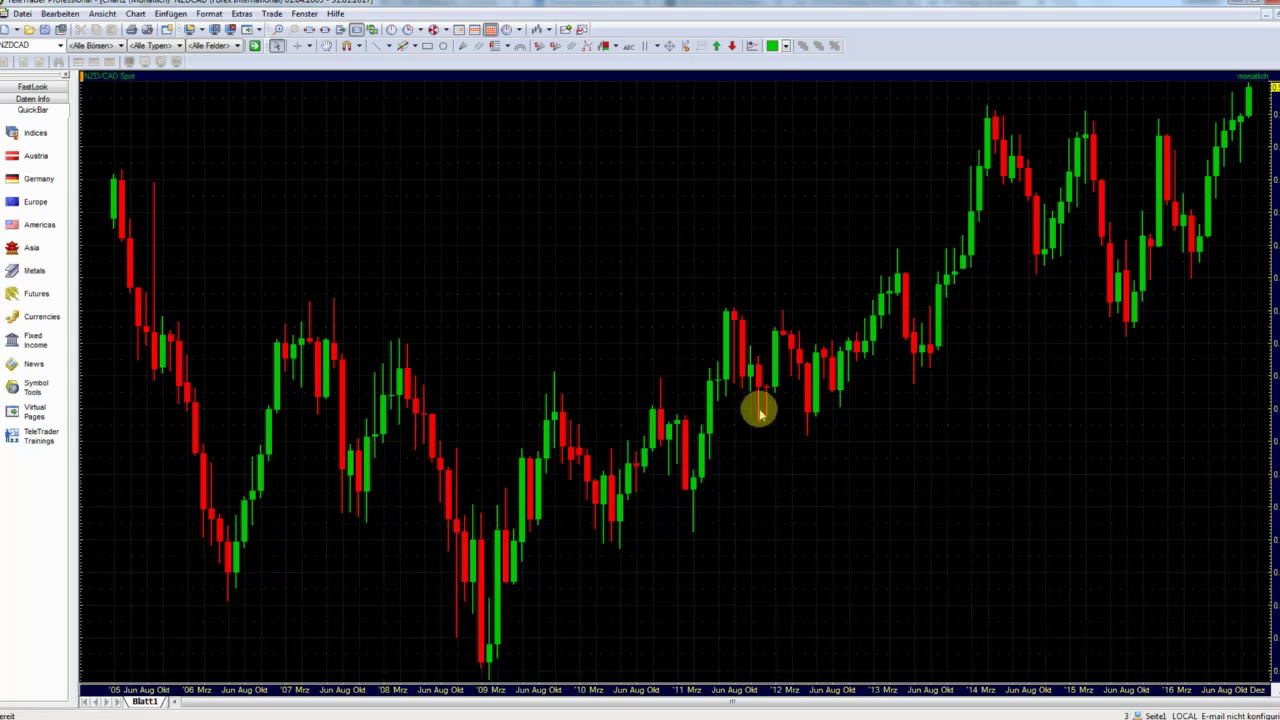
Zoom the monthly NZDCAD chart to cover 2008–2016 in TeleTrader and pick the rectangle tool
scroll(744, 262, "up", 1)
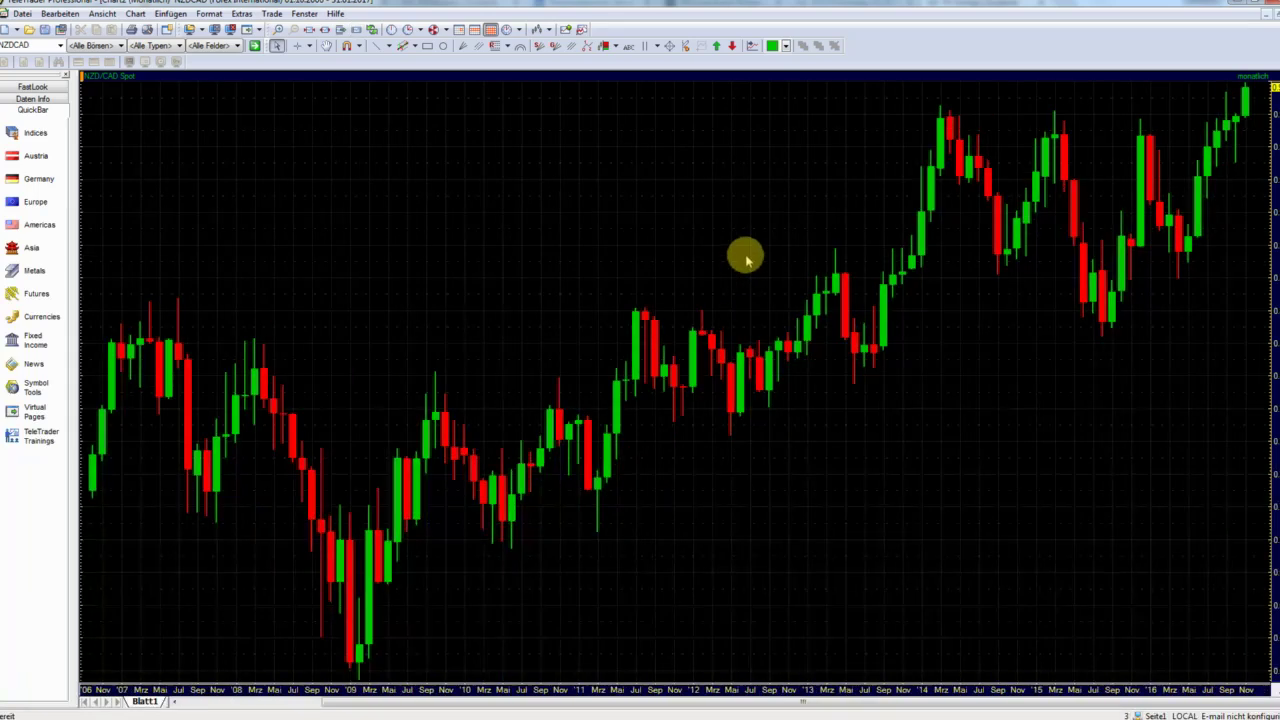
scroll(744, 262, "up", 1)
left_click(427, 45)
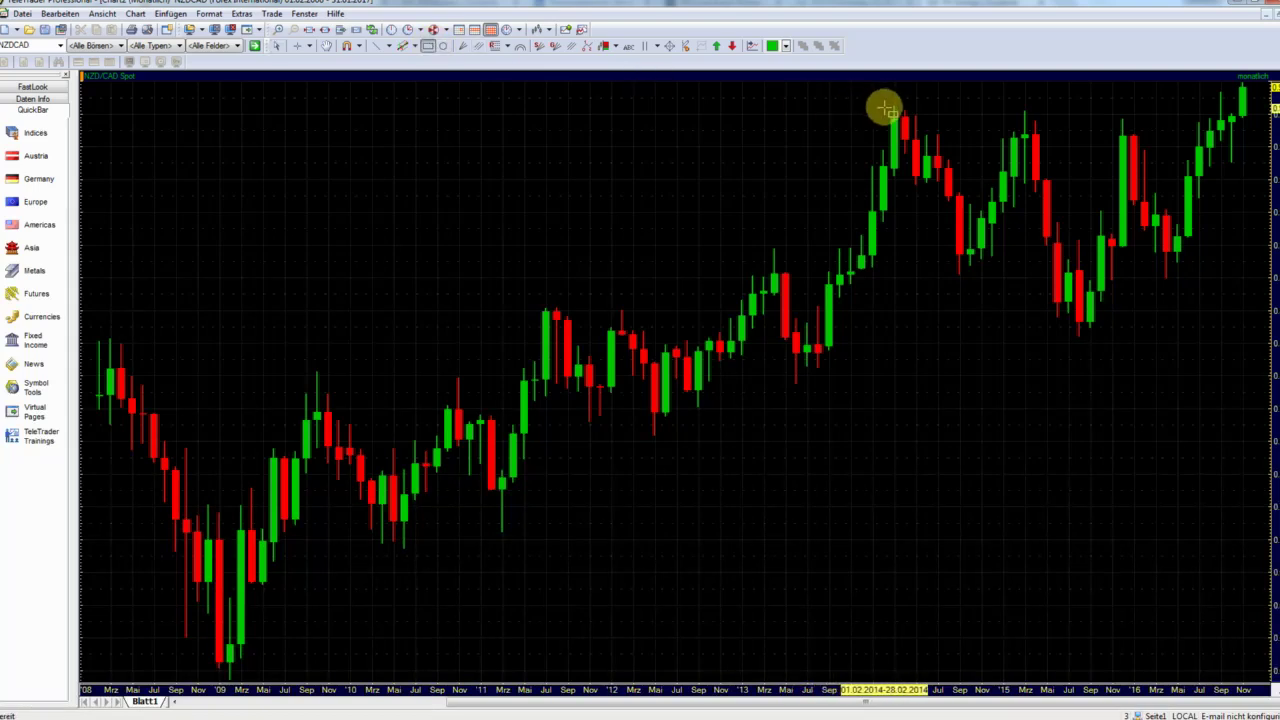
Draw a thin red zone across the highs and put down arrows over the March 2014, March 2015 and January 2016 tops
left_click_drag(881, 112, 1264, 117)
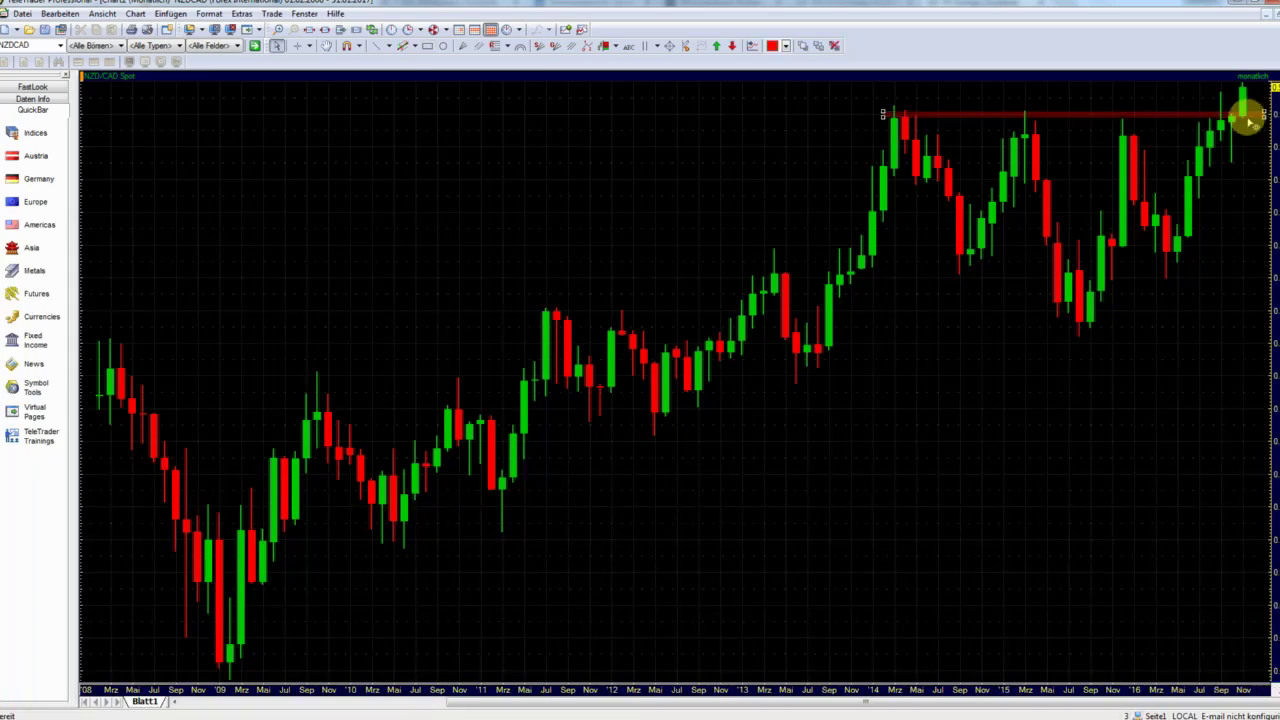
left_click(820, 100)
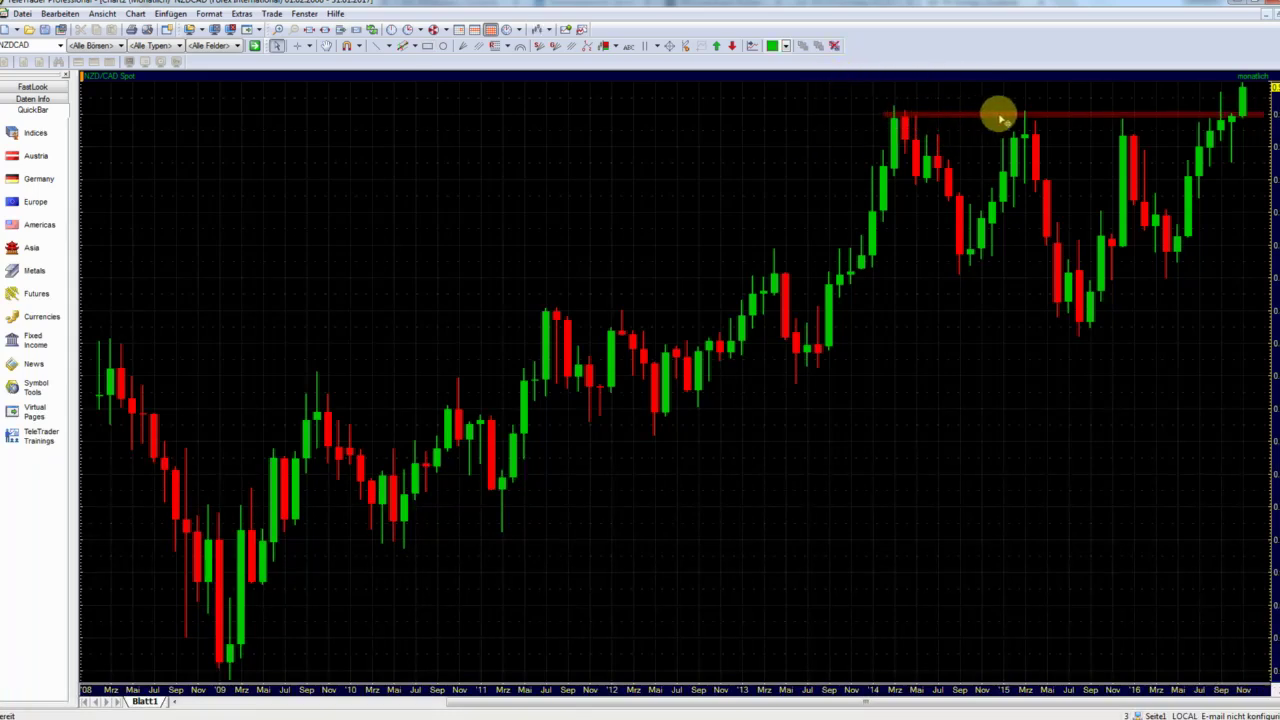
left_click(732, 46)
left_click(894, 92)
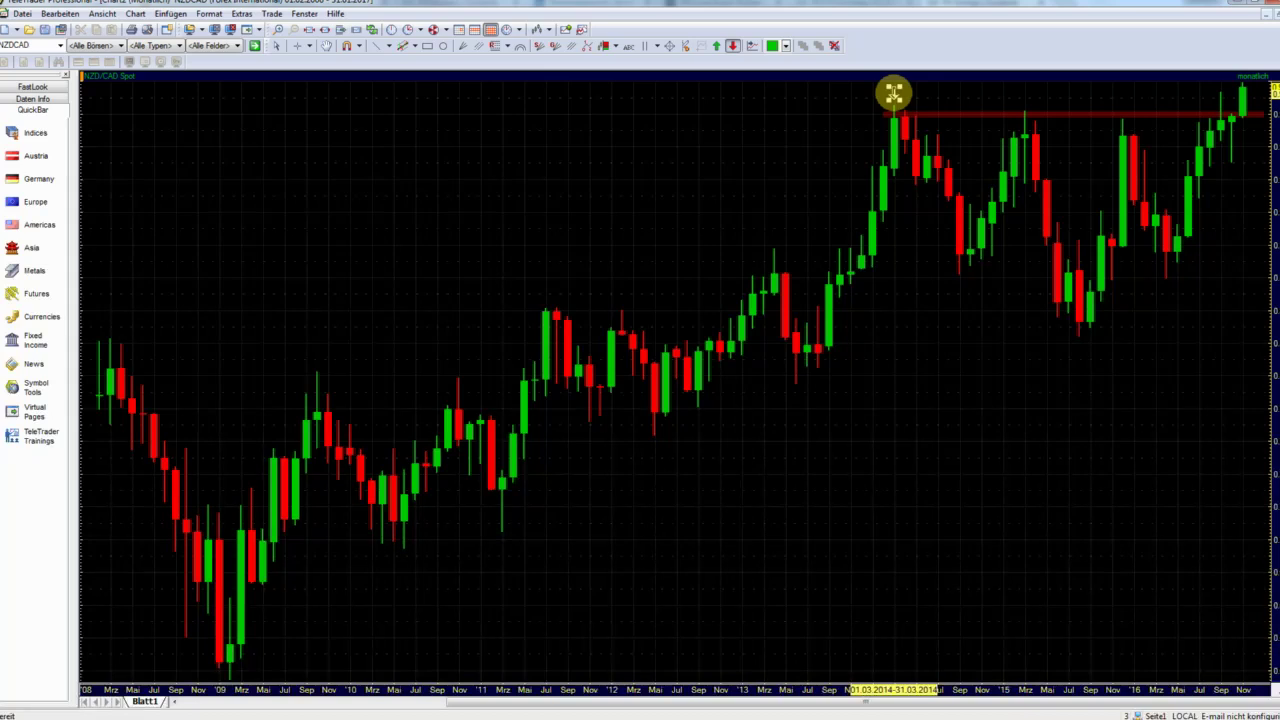
left_click(732, 46)
left_click(1024, 96)
left_click(732, 46)
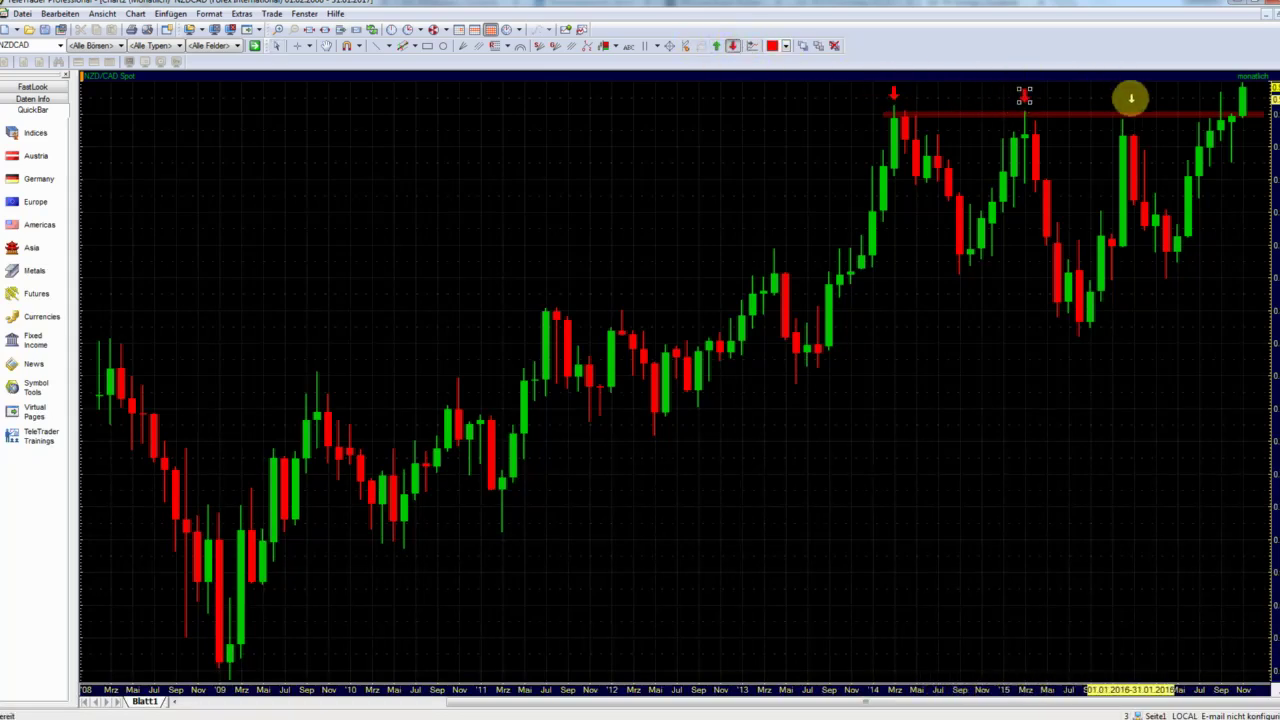
left_click(1122, 96)
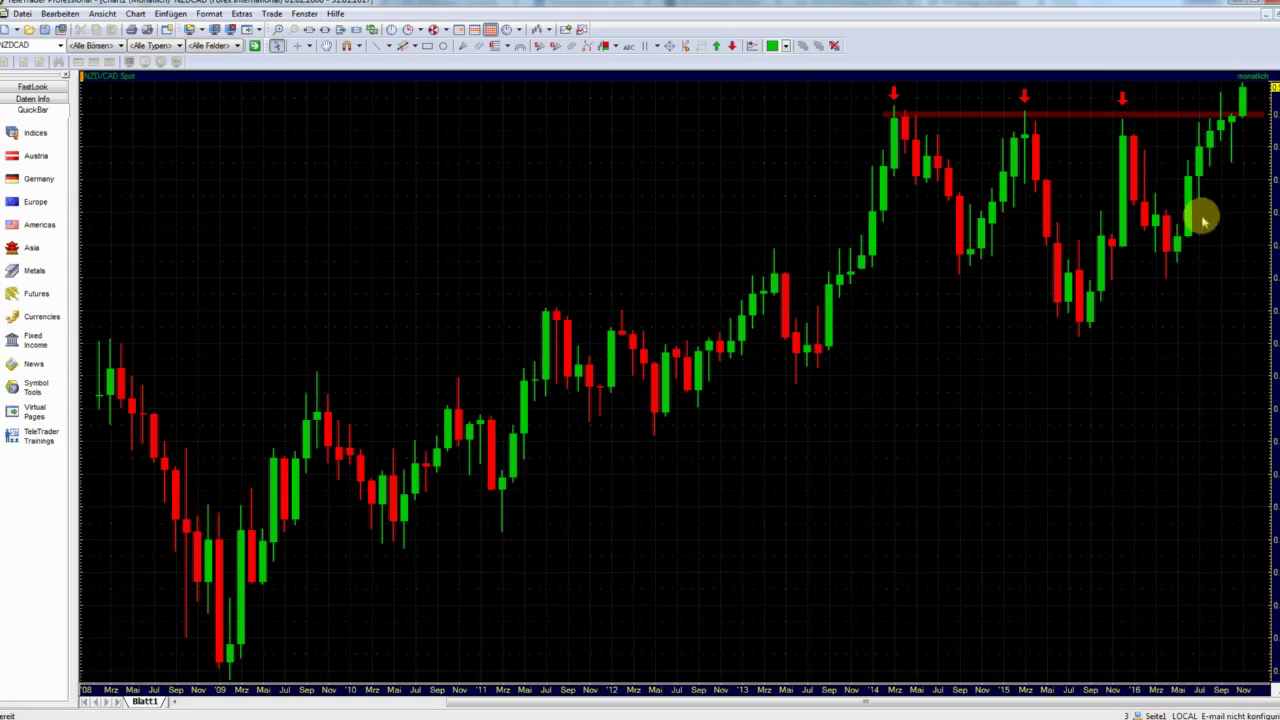
Show, then hide, the price details box for the recent candles
left_click(1220, 168)
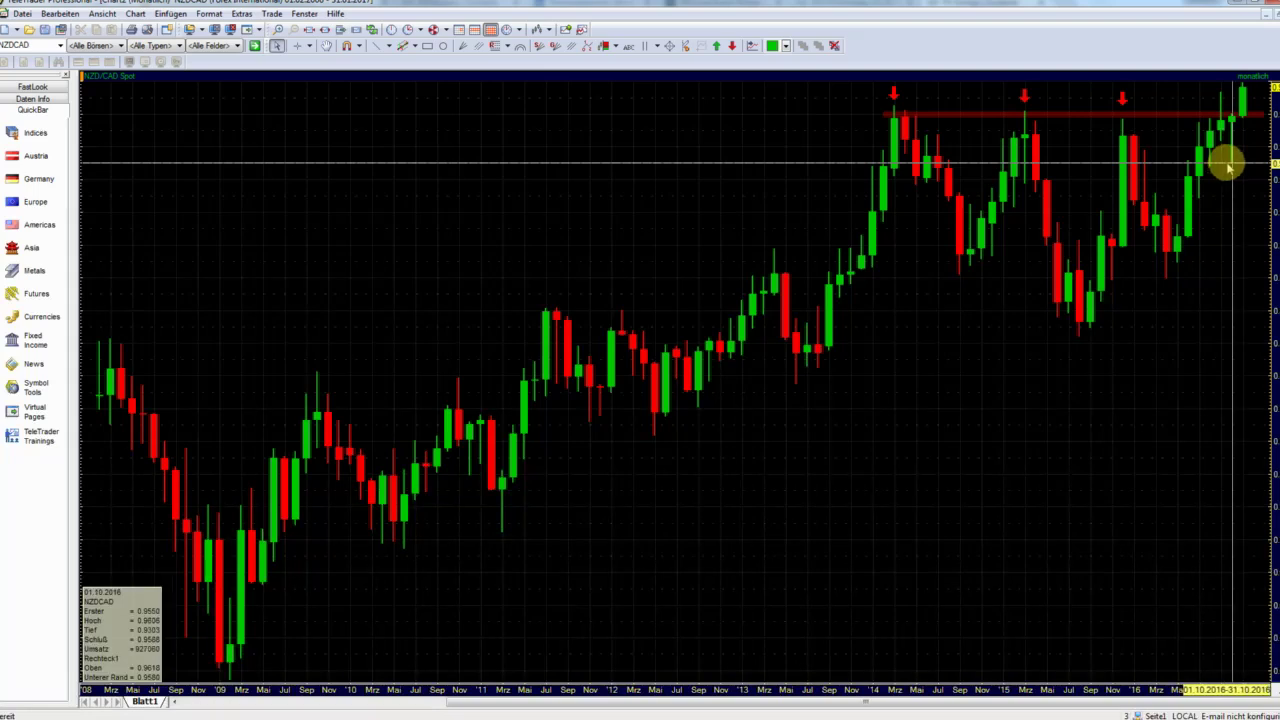
left_click(1228, 165)
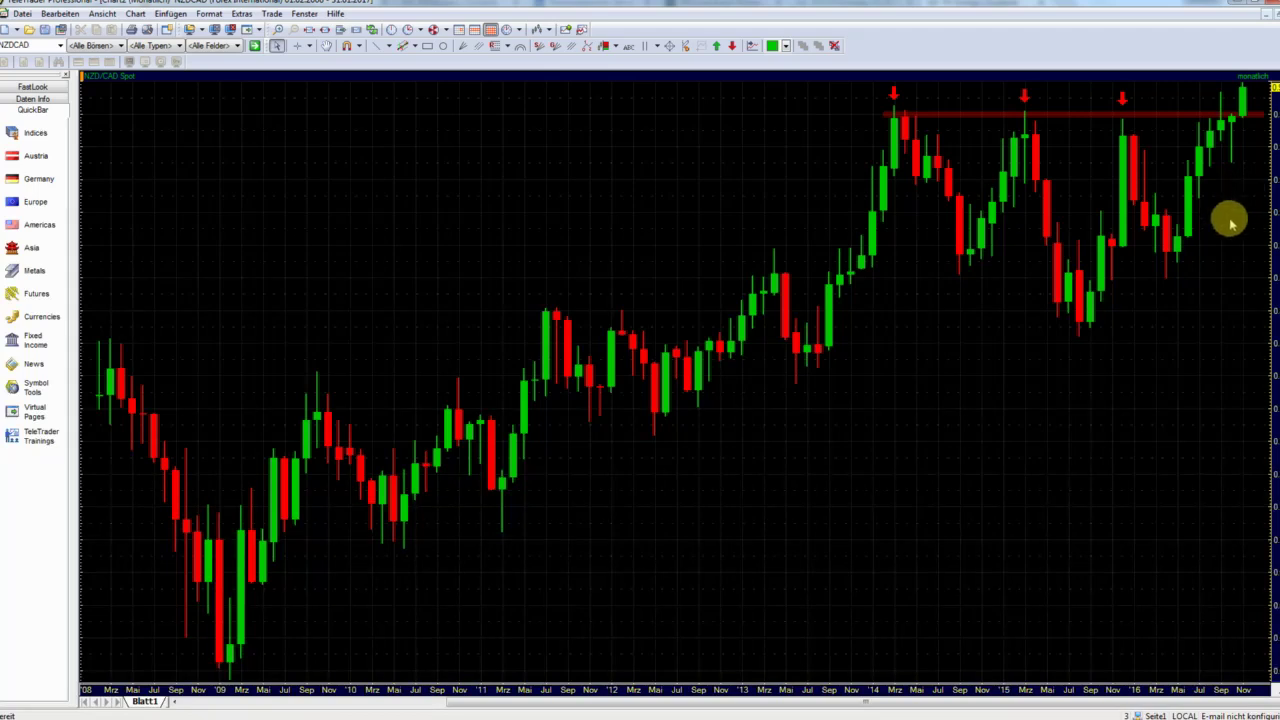
left_click(1237, 134)
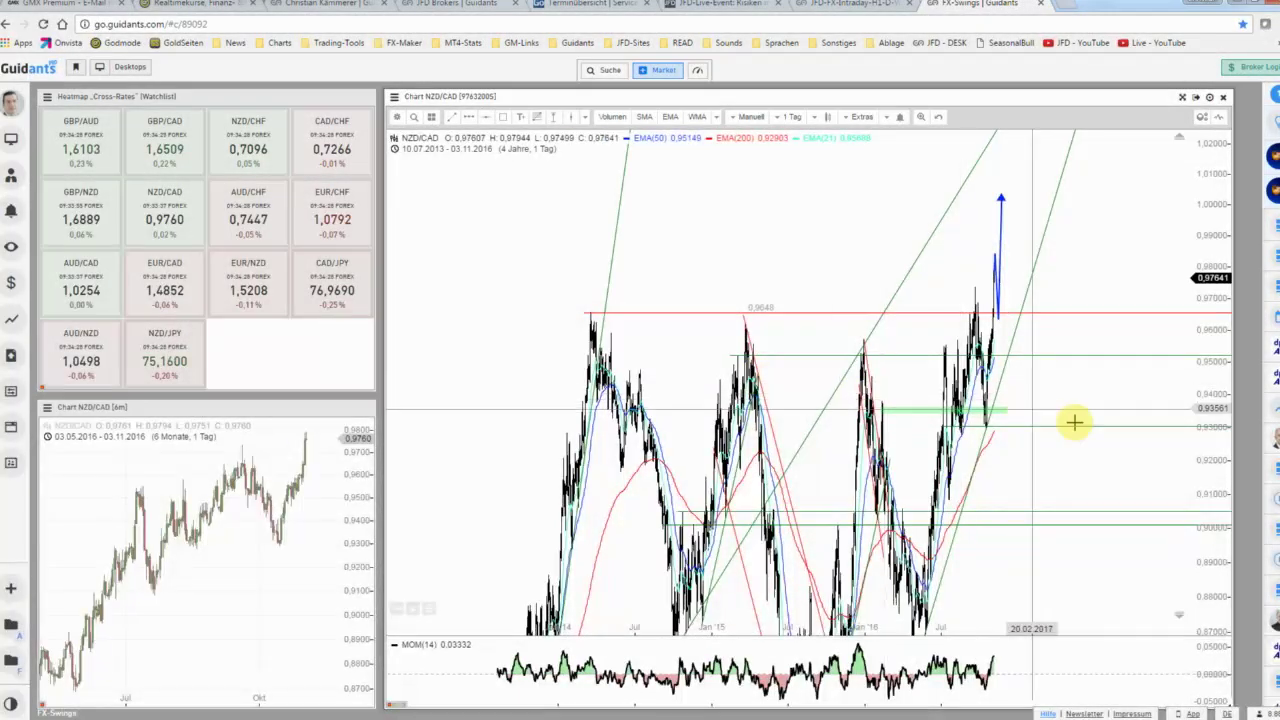
Zoom in on the Guidants NZD/CAD daily chart and enlarge it to fill the window
scroll(1071, 422, "up", 3)
scroll(1071, 422, "up", 3)
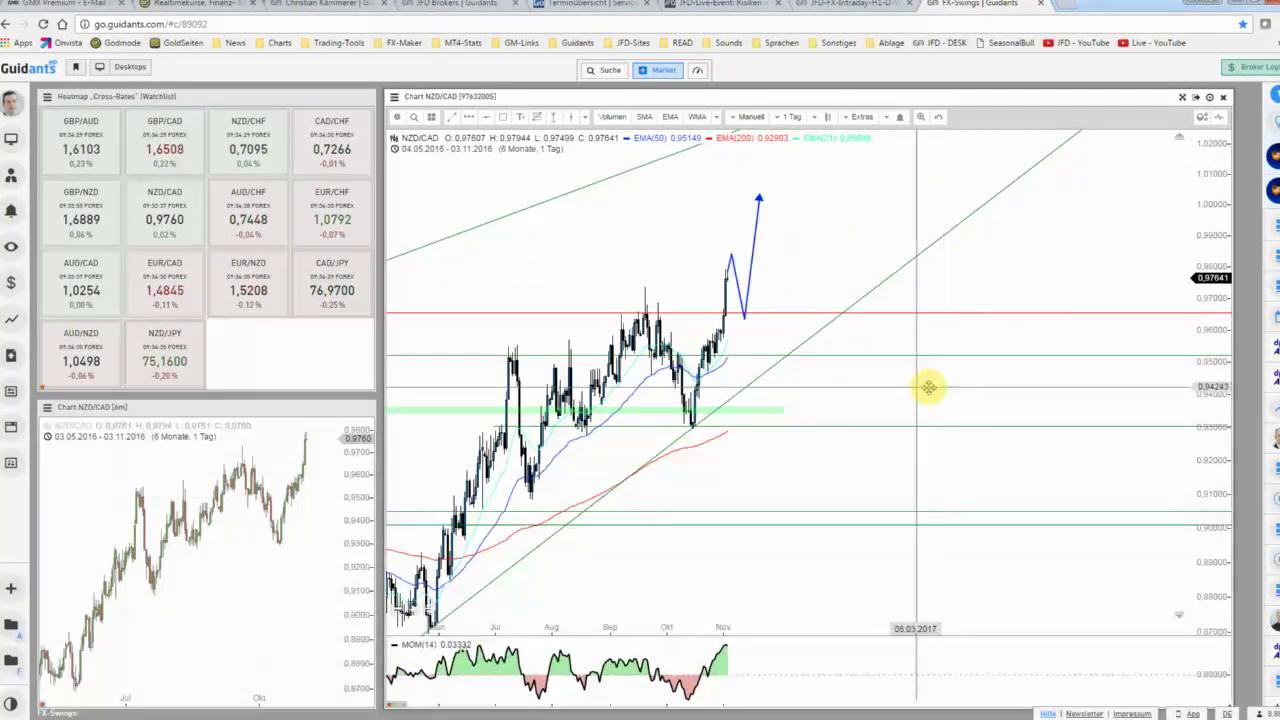
scroll(925, 398, "up", 2)
scroll(913, 408, "up", 2)
scroll(929, 414, "up", 1)
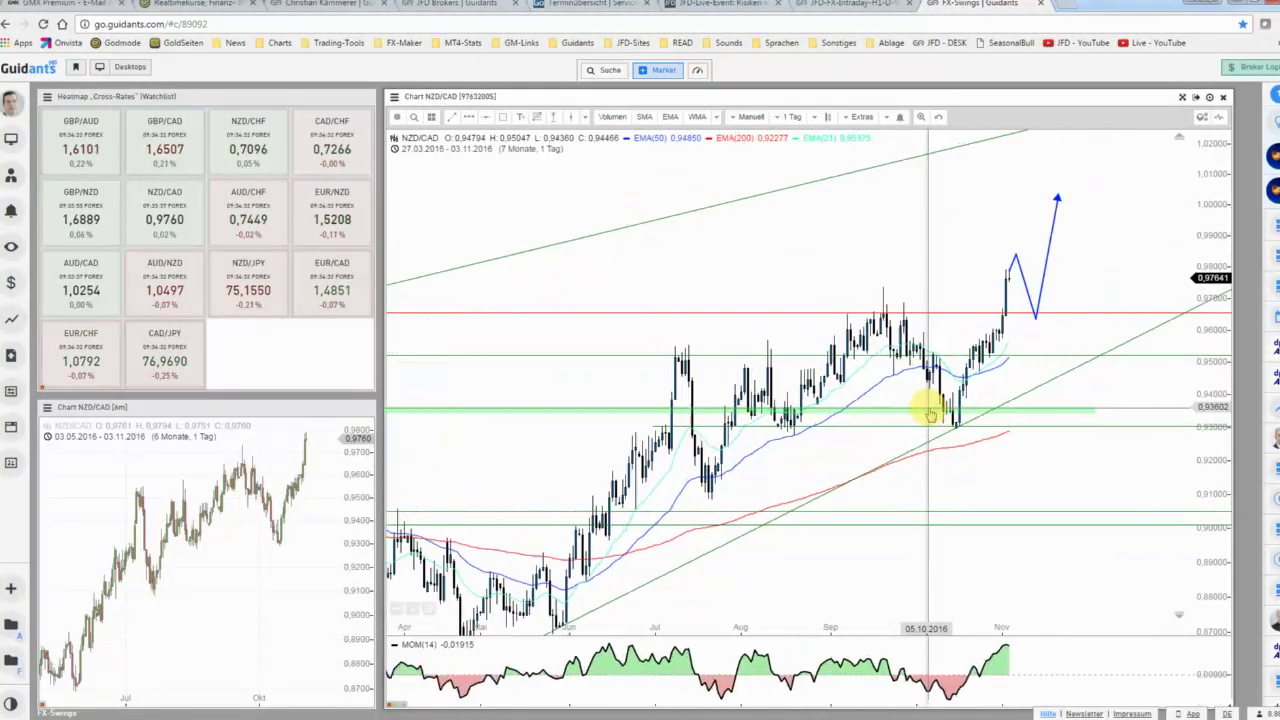
scroll(929, 412, "up", 1)
scroll(889, 389, "up", 1)
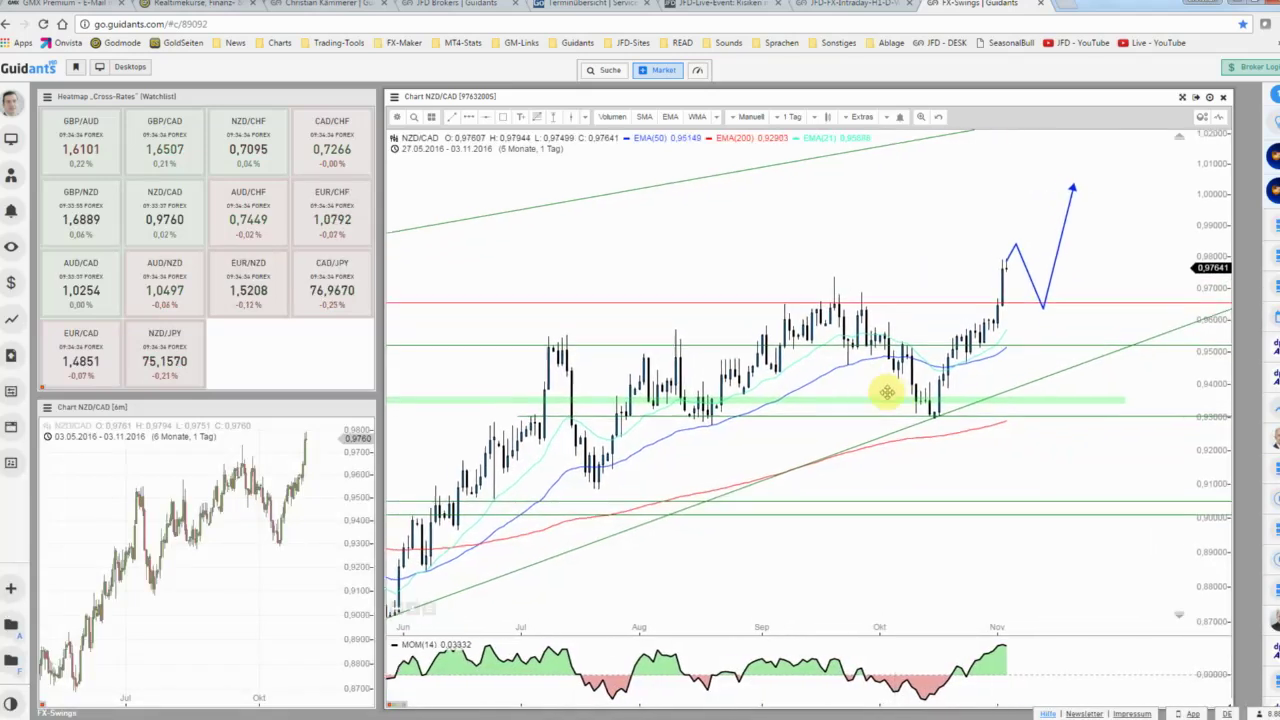
left_click(1184, 101)
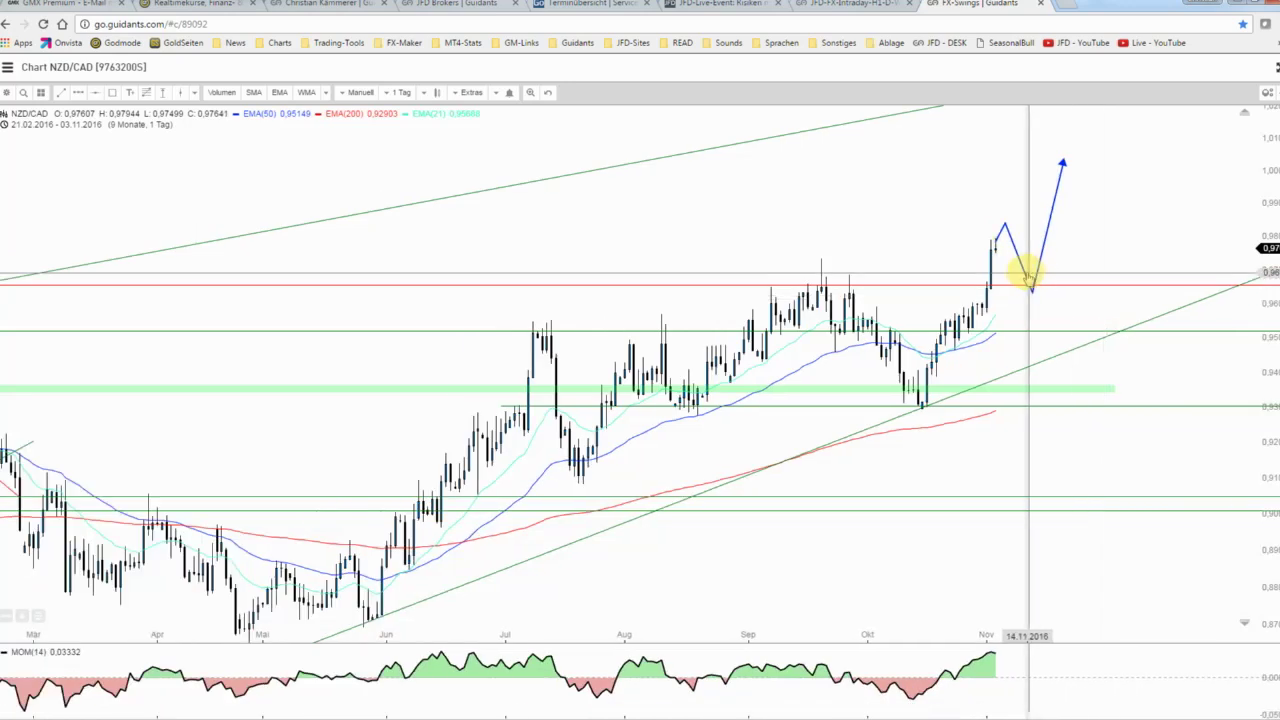
Delete the old blue bullish path and select the Path (Pfad) tool
right_click(1022, 270)
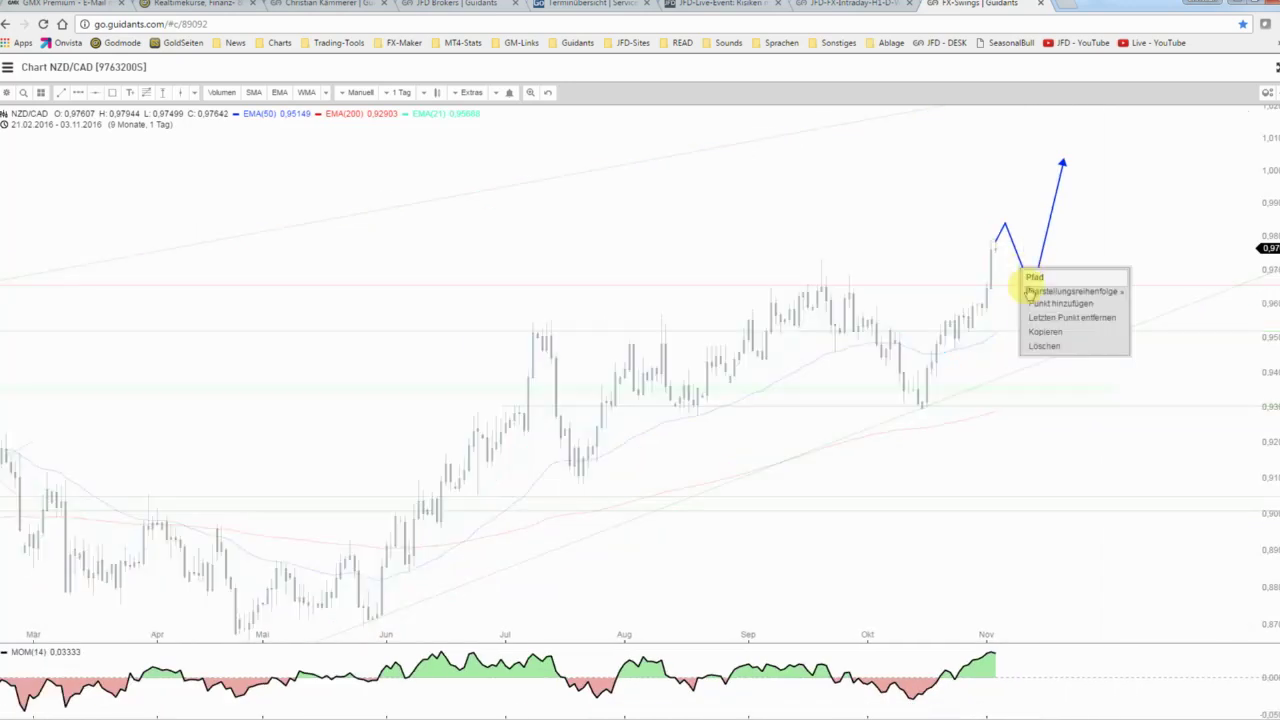
left_click(1041, 346)
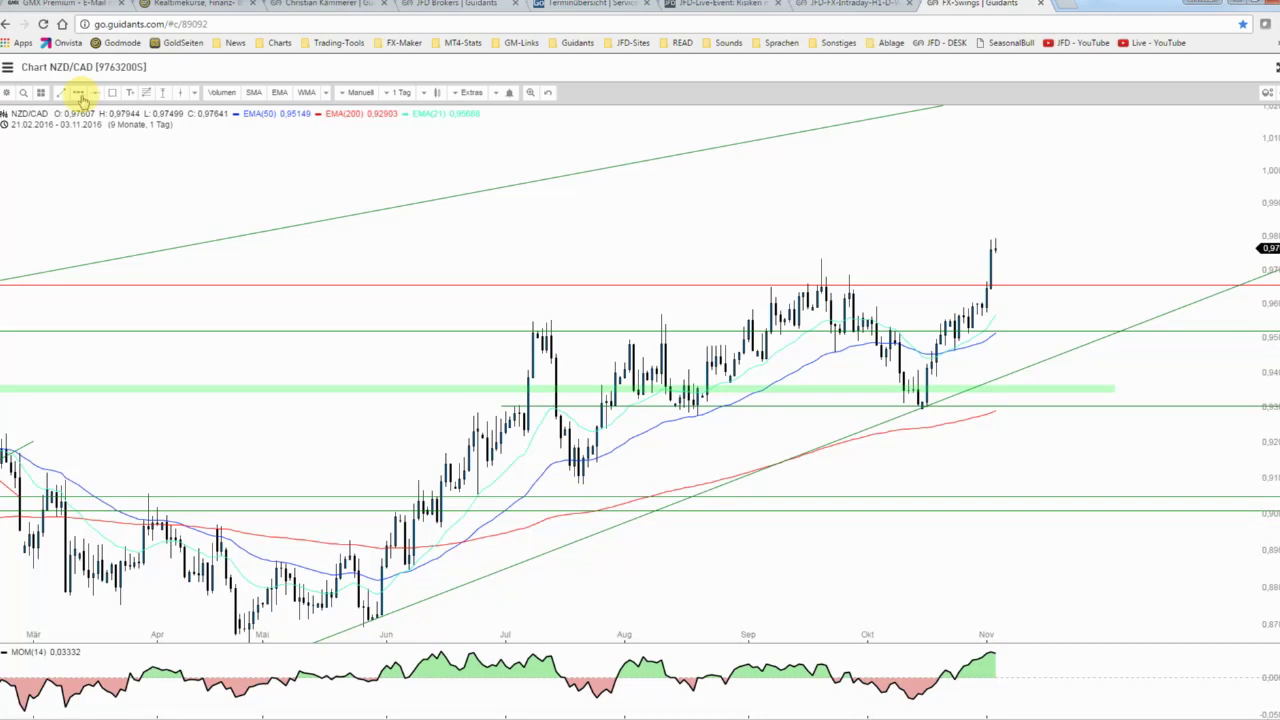
left_click(79, 92)
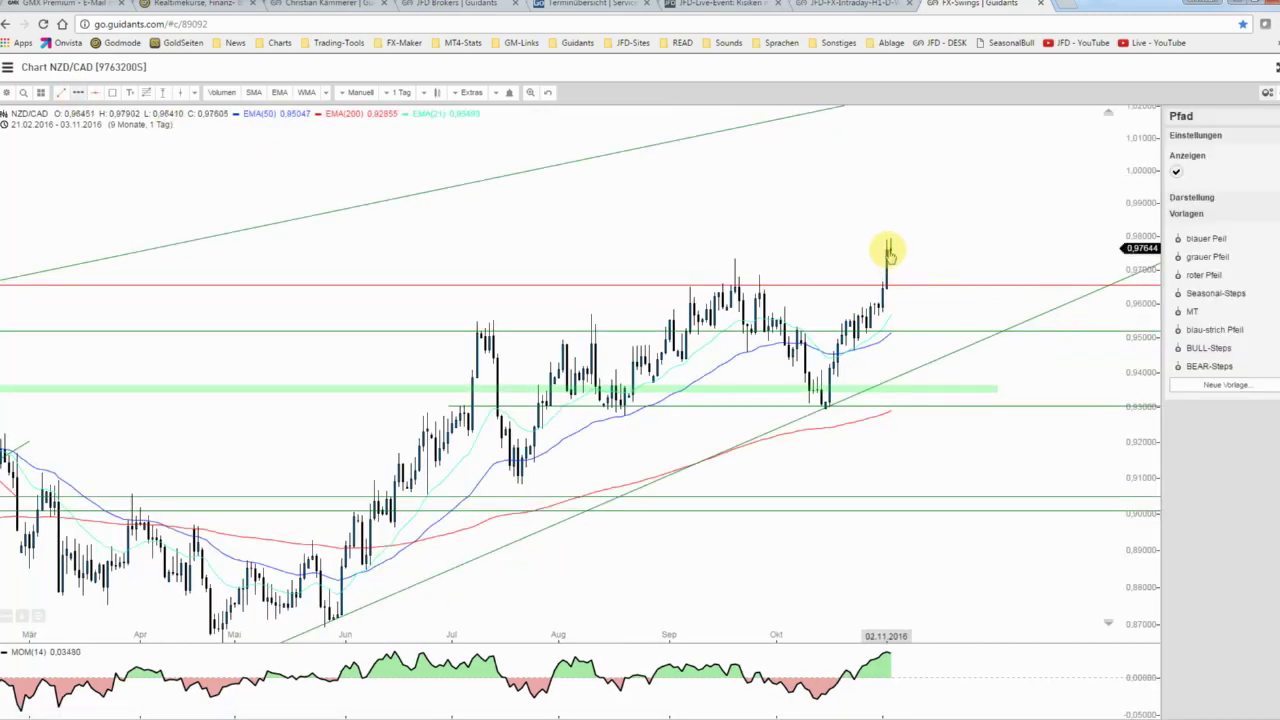
Recover from two false starts, closing the price-series menu and deleting a misplaced path
left_click(893, 253)
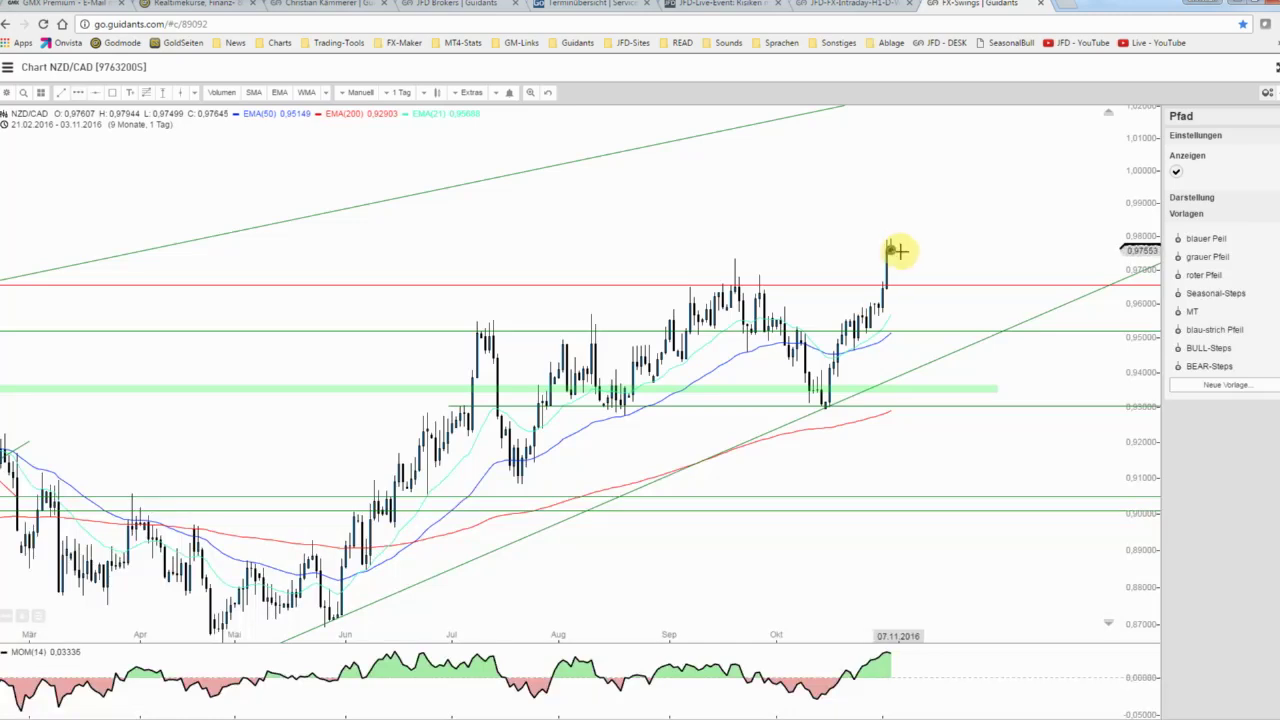
right_click(889, 251)
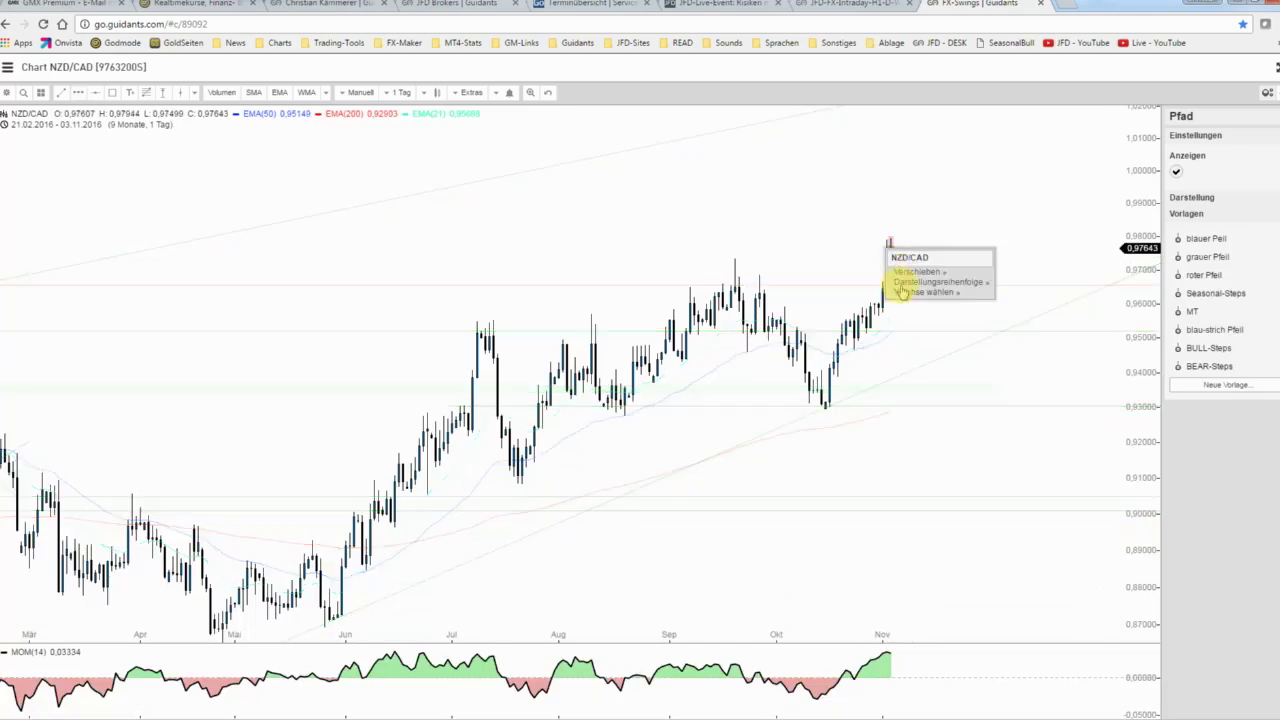
left_click(930, 233)
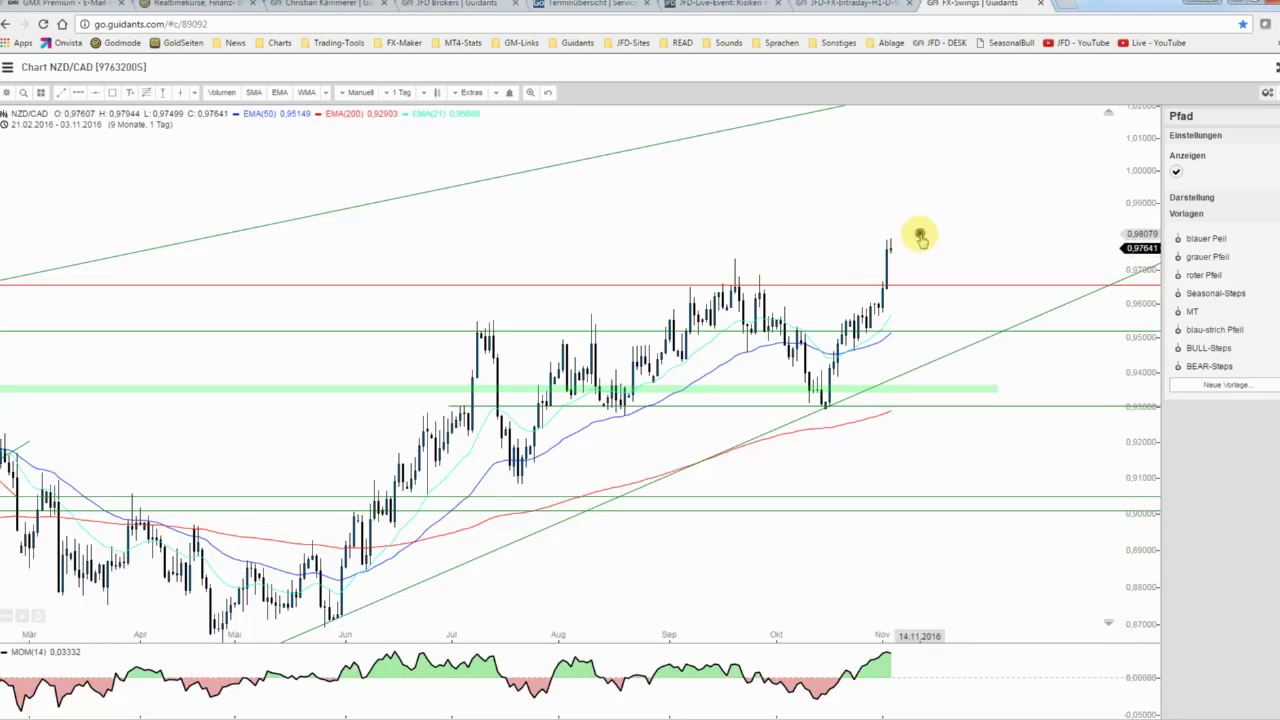
left_click(78, 92)
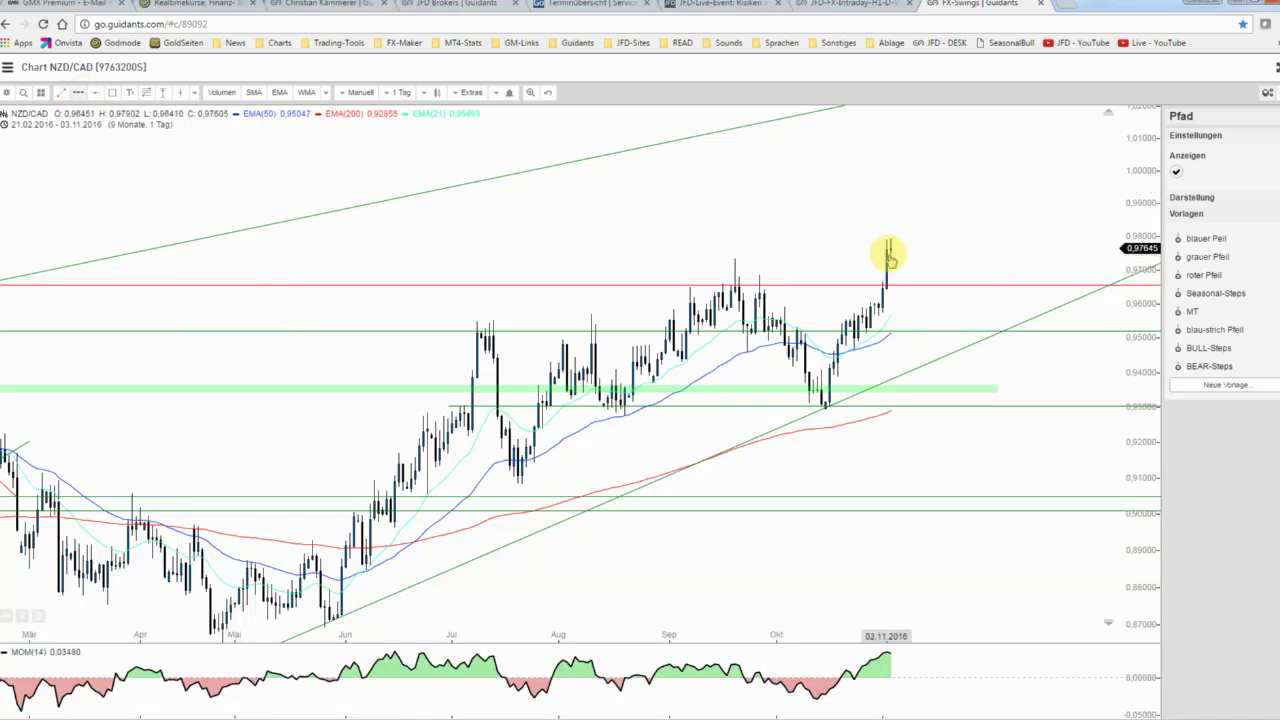
left_click(887, 253)
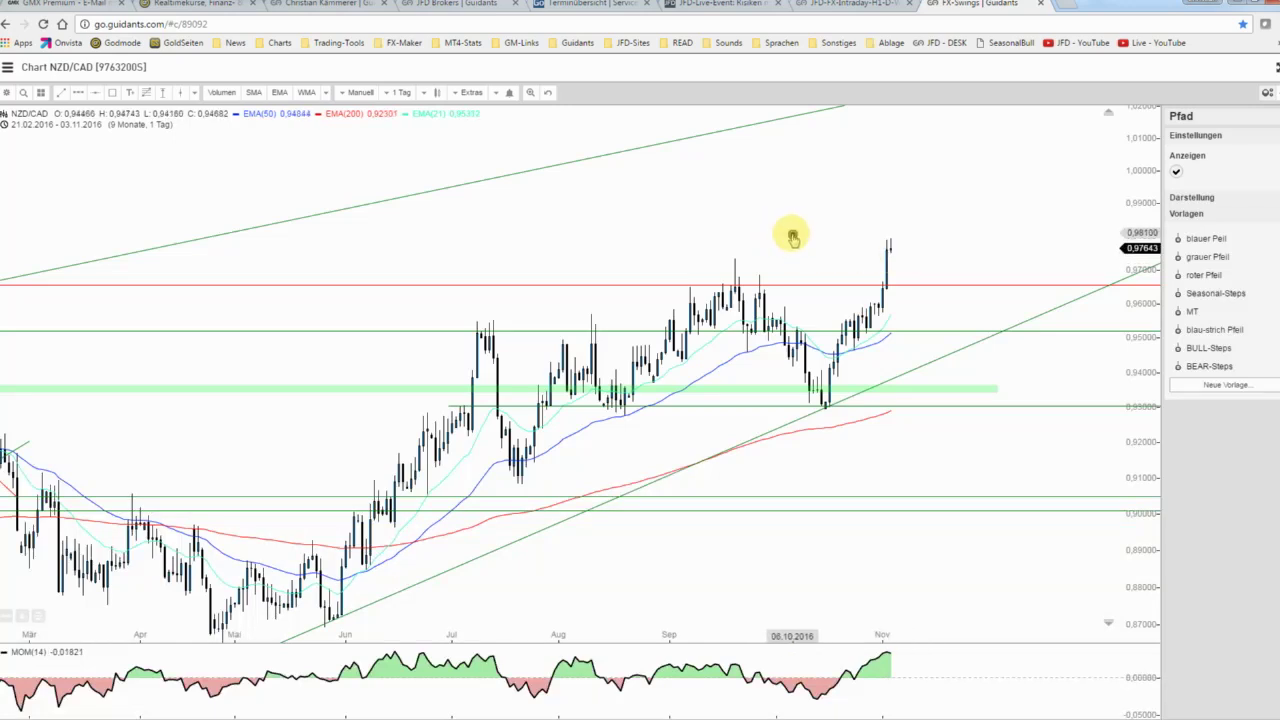
right_click(799, 239)
left_click(813, 295)
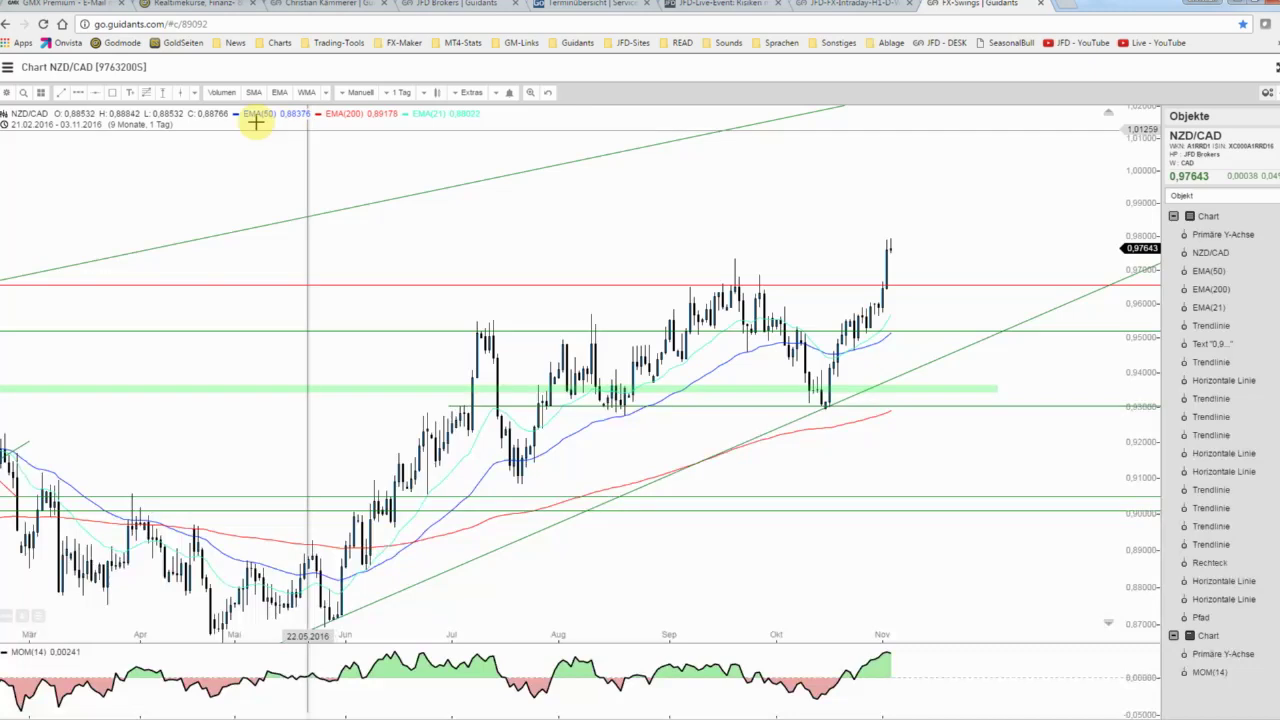
left_click(79, 95)
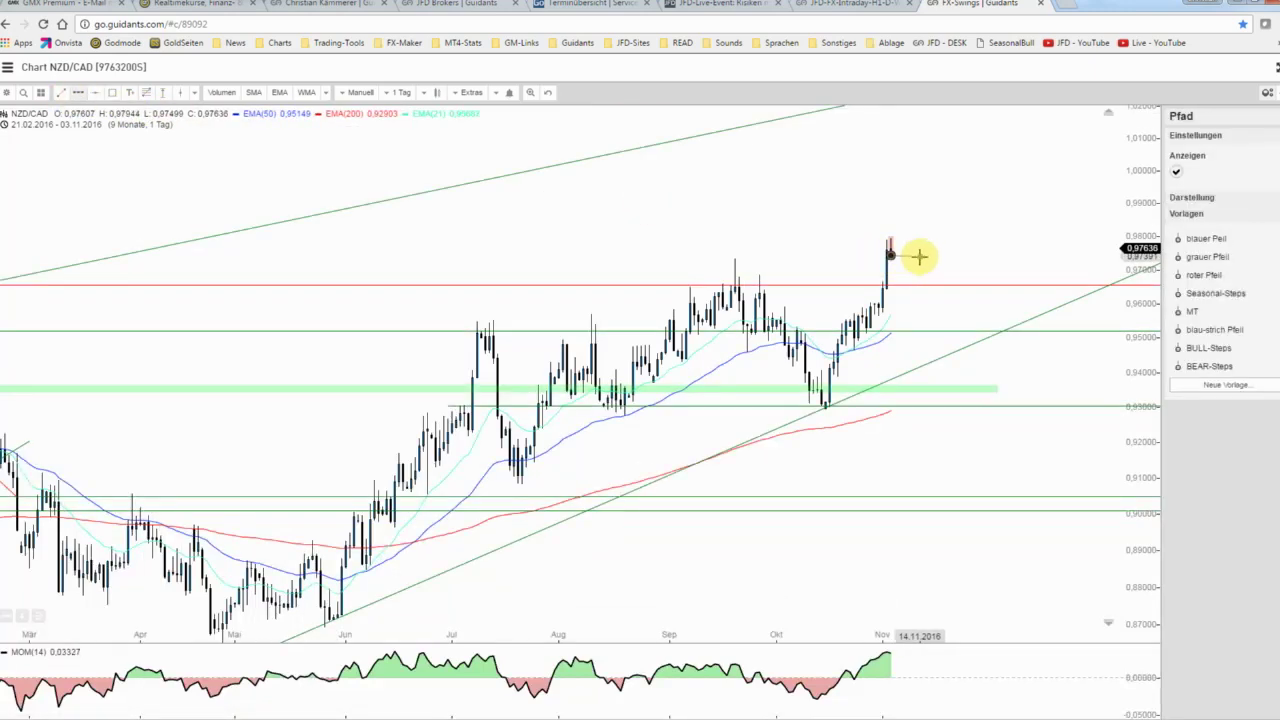
Draw the blue path up to 0.99, down onto red resistance, then above 1.01, styled as a blue arrow
left_click(907, 254)
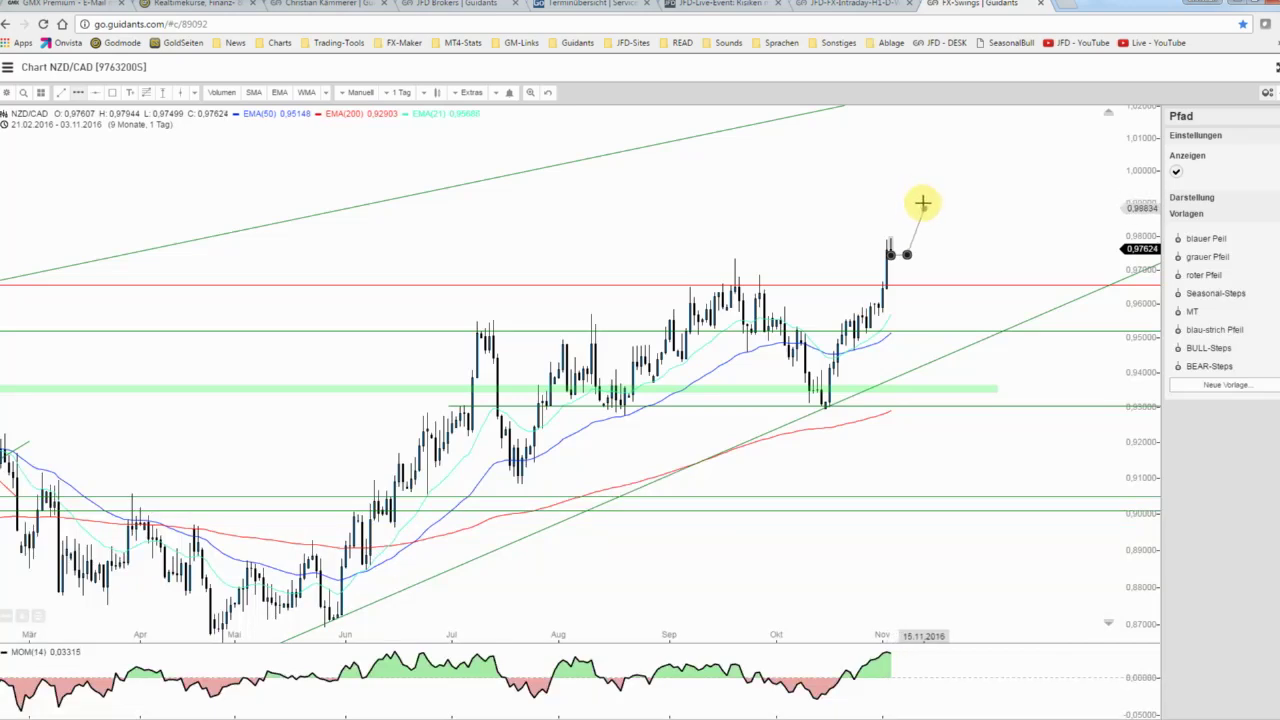
left_click(923, 191)
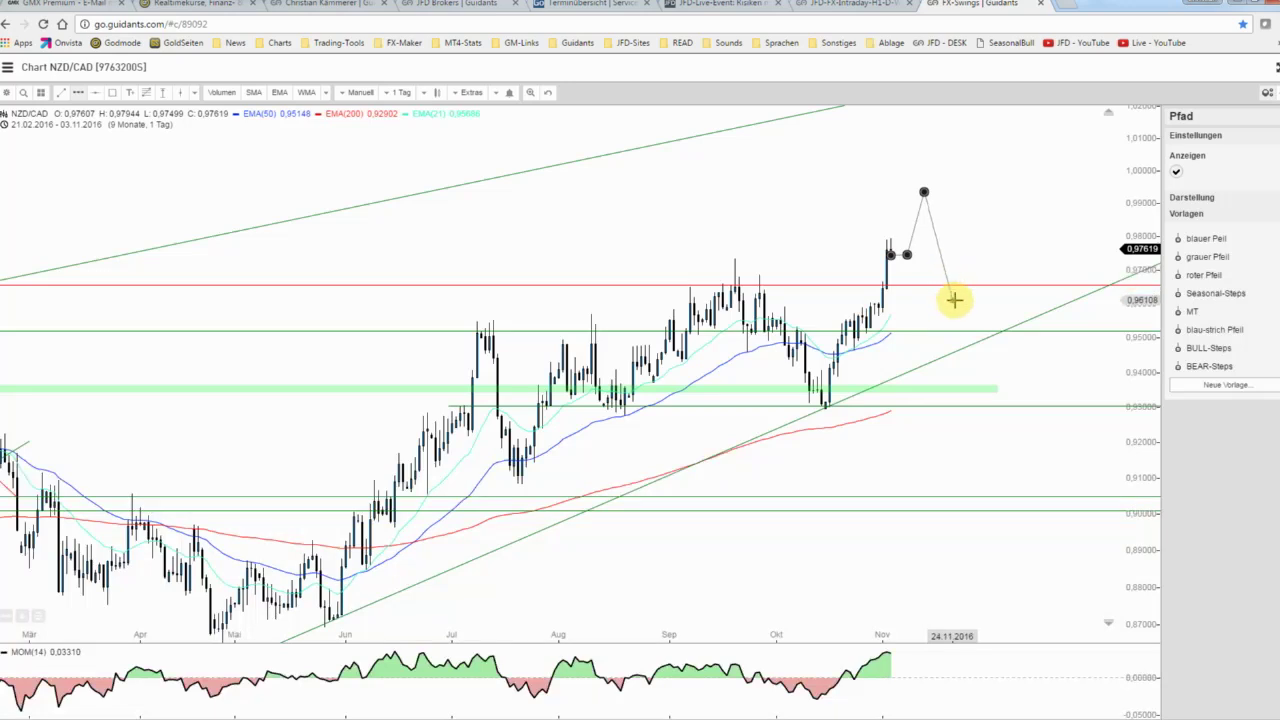
left_click(954, 295)
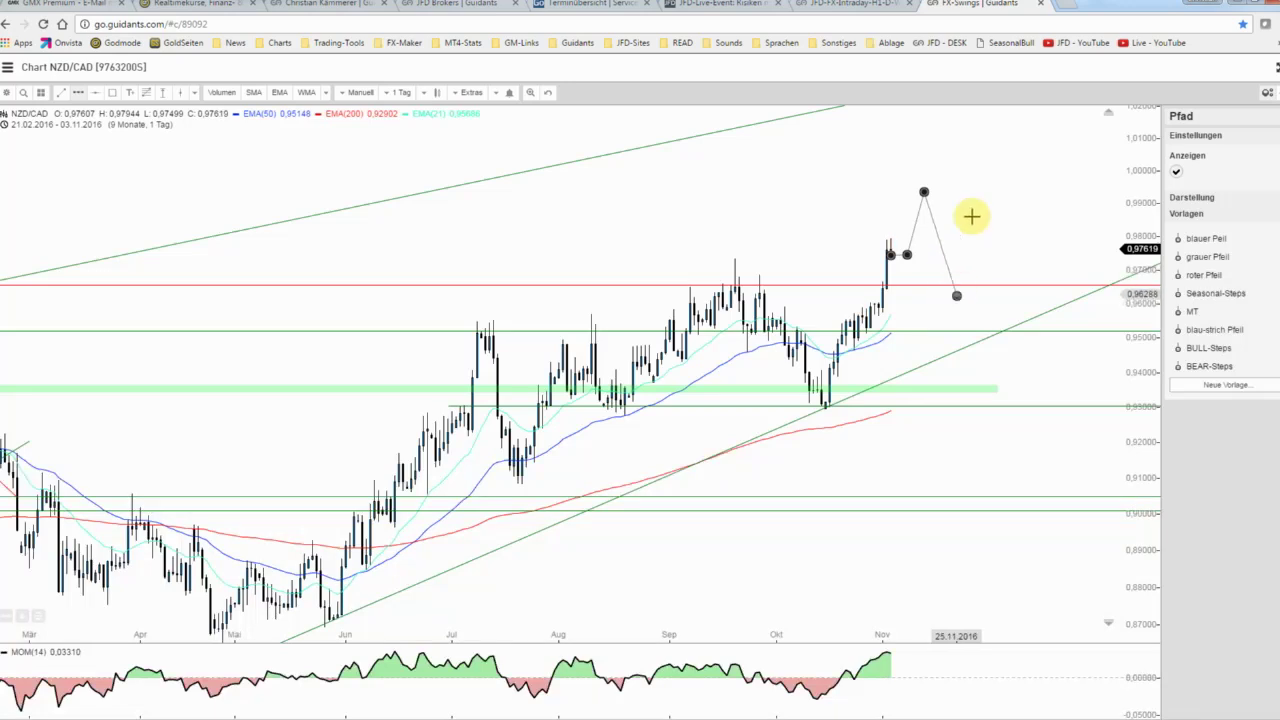
double_click(1009, 120)
left_click(1200, 239)
left_click_drag(956, 297, 960, 291)
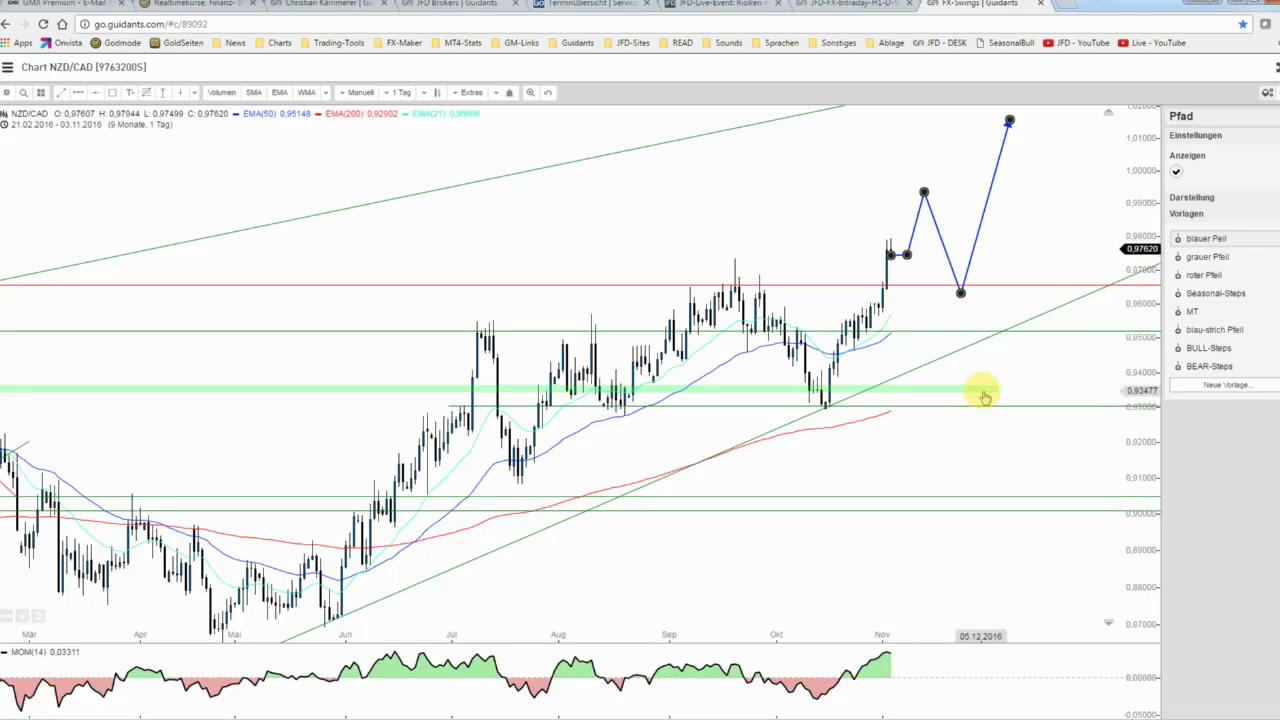
Zoom and pan to check the blue arrow pointing above 1.01, then deselect it
scroll(974, 420, "down", 2)
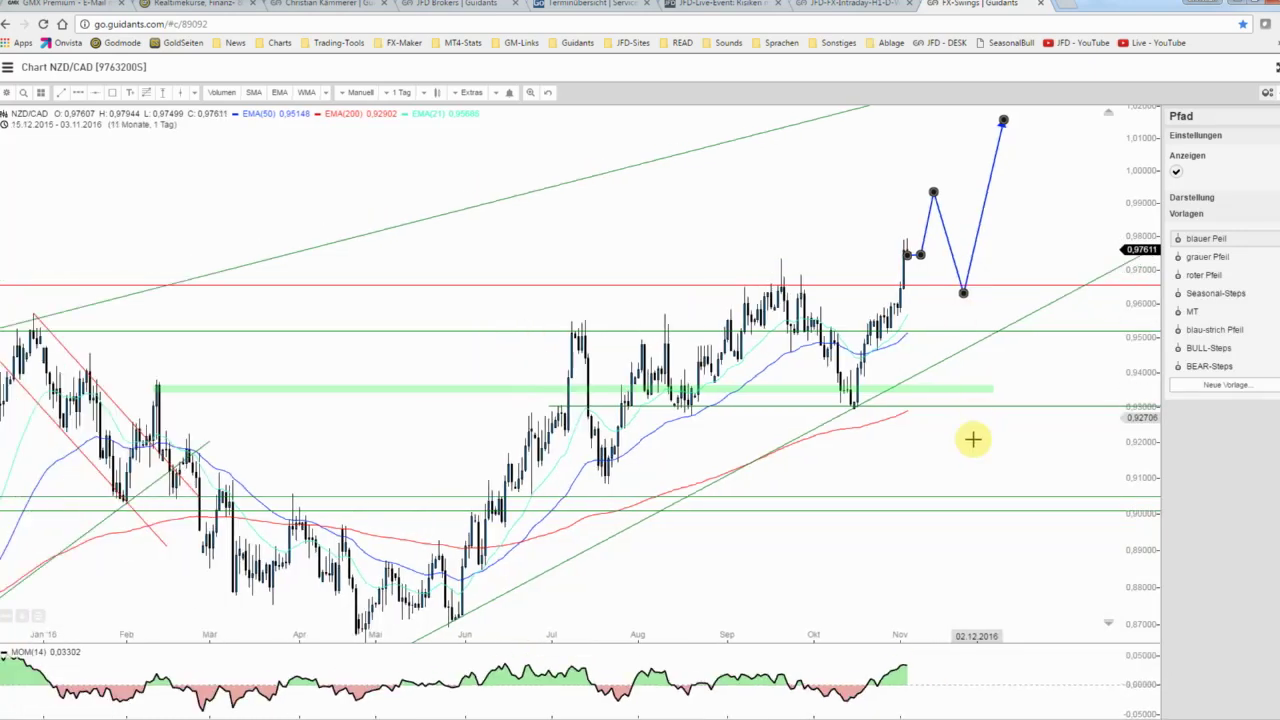
scroll(962, 409, "down", 1)
left_click_drag(962, 409, 954, 383)
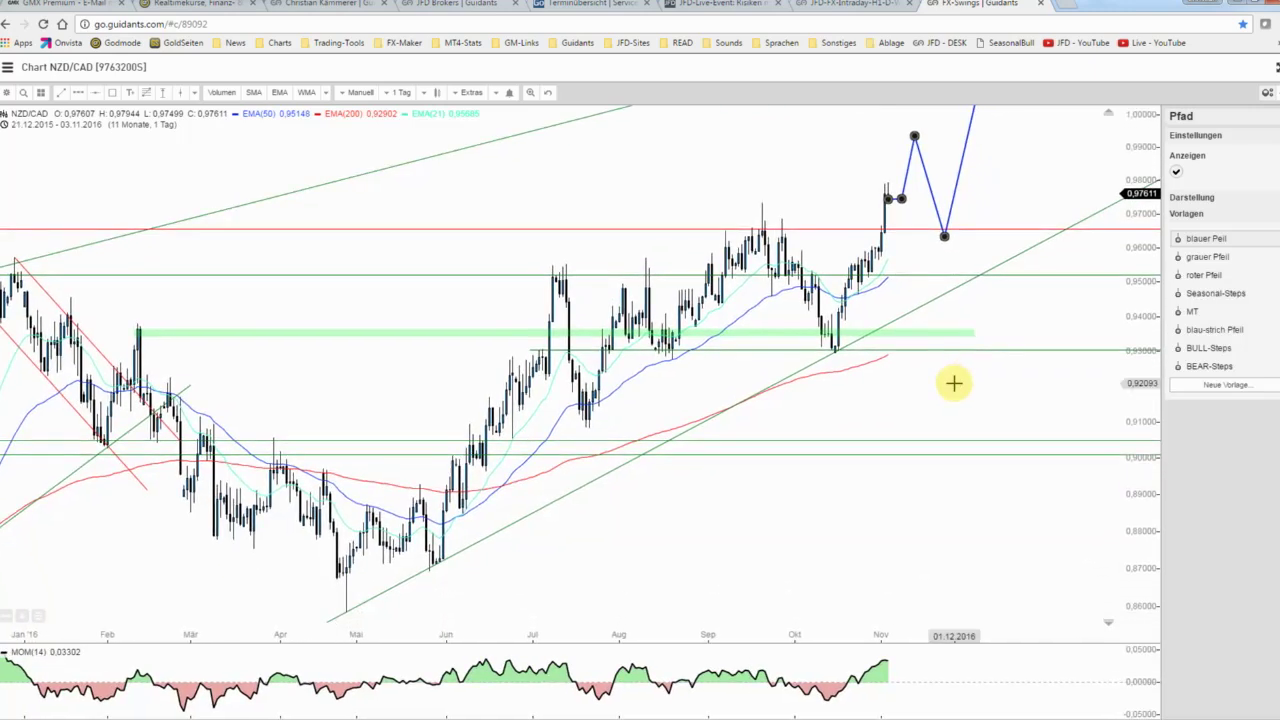
scroll(943, 423, "up", 2)
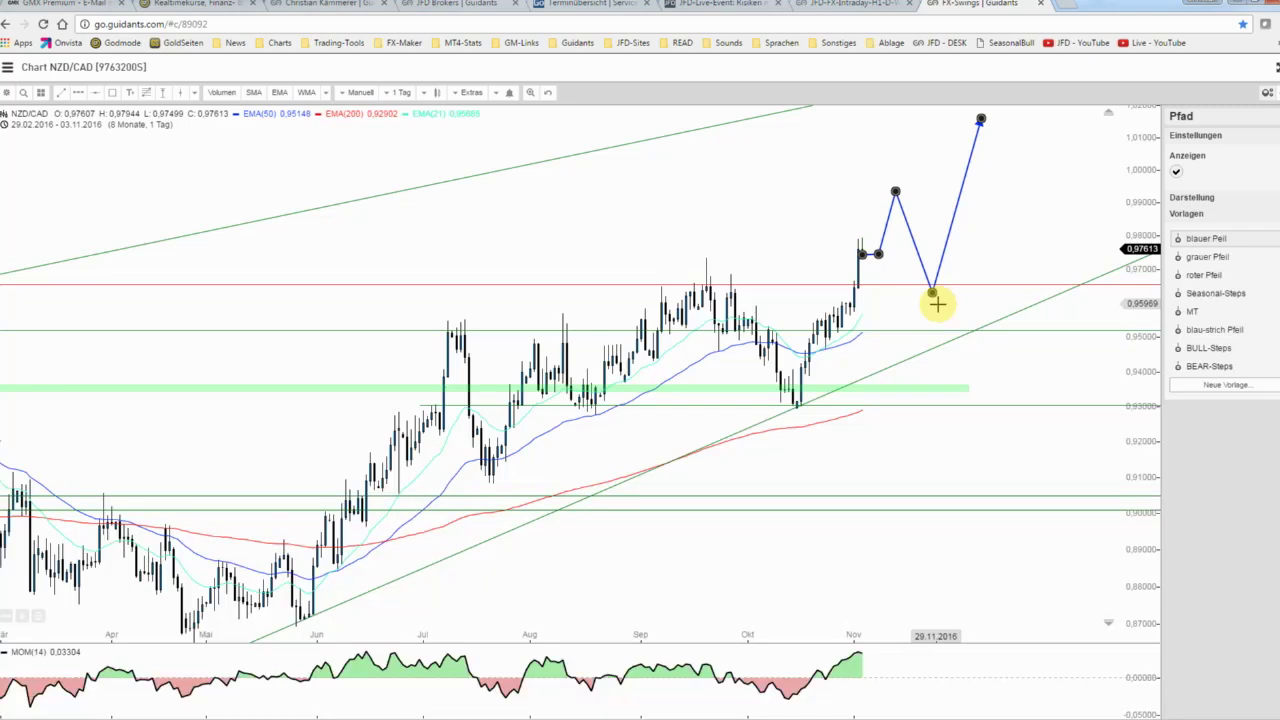
left_click(79, 95)
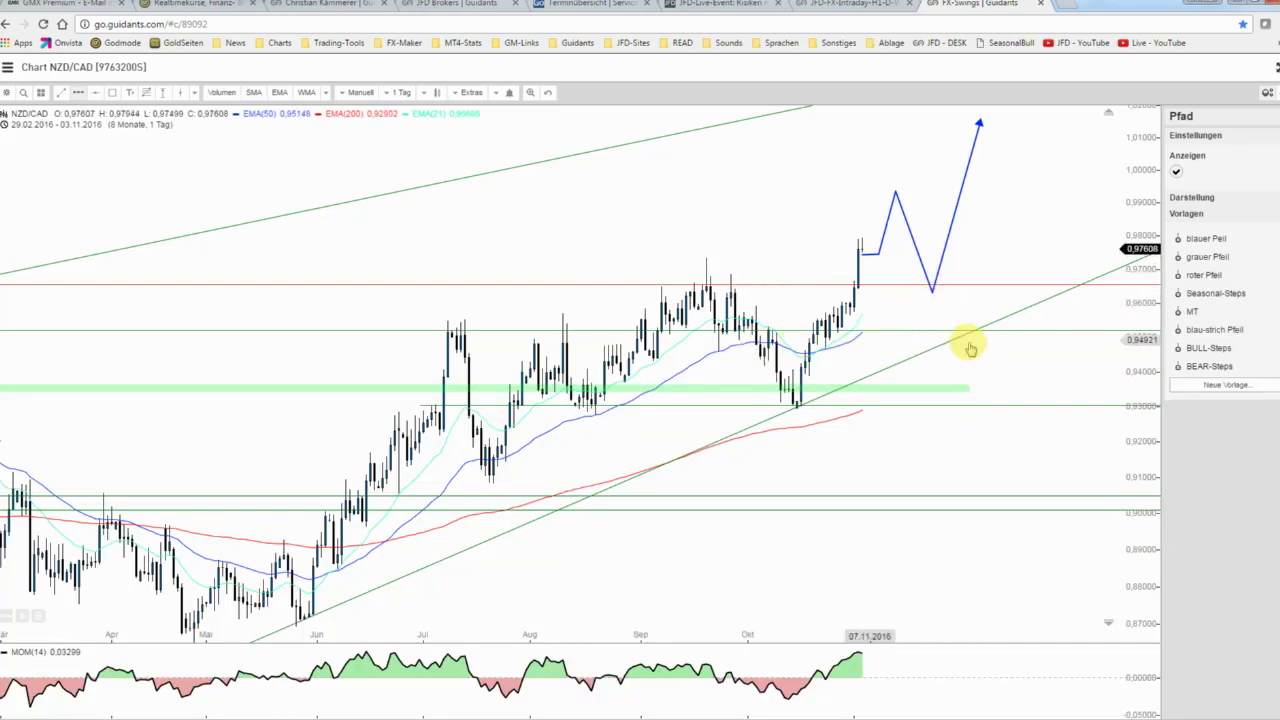
Draw the bearish path along 0.93 support, down to 0.90, bouncing to 0.91, then falling to 0.88
left_click(916, 412)
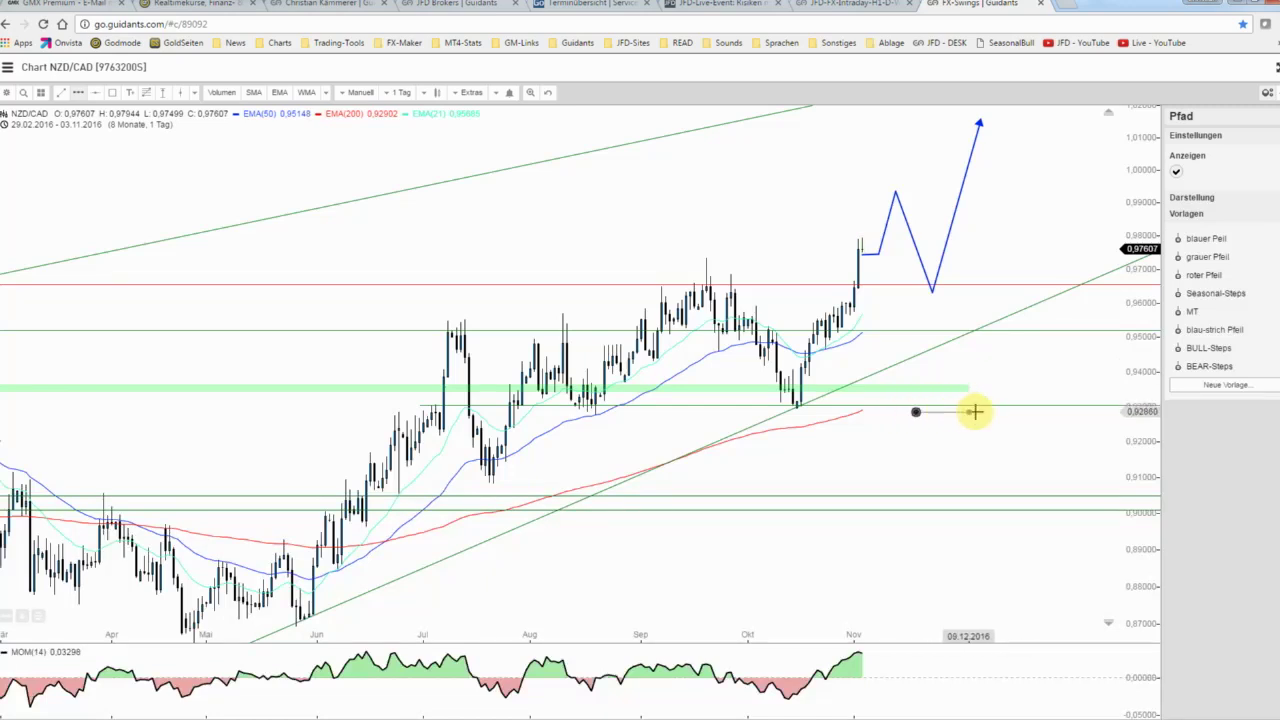
left_click(976, 412)
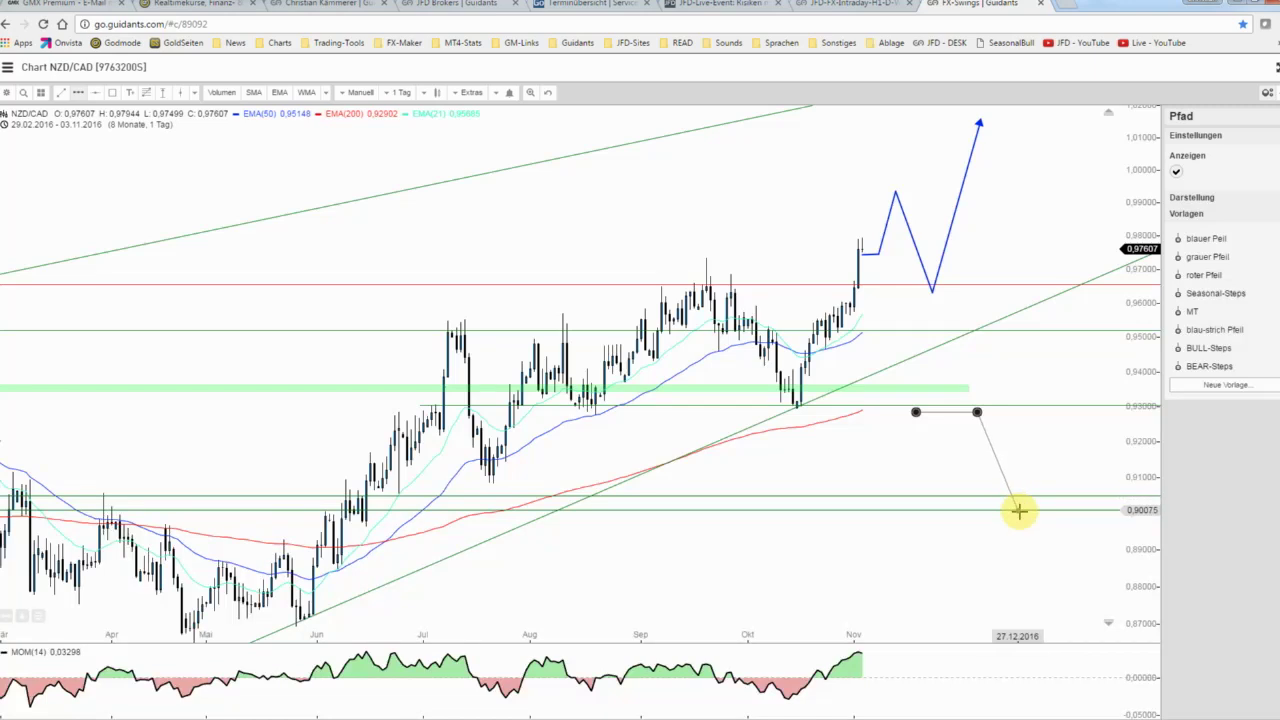
left_click(1010, 512)
left_click(1035, 470)
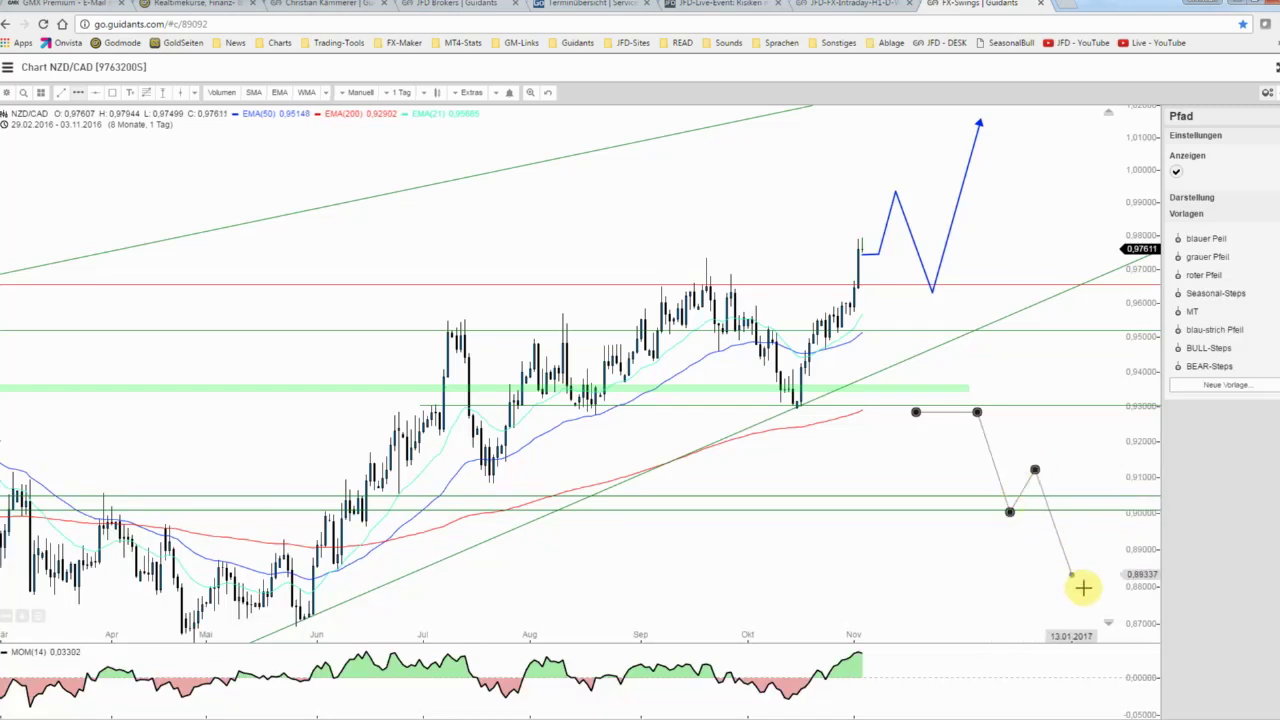
double_click(1095, 587)
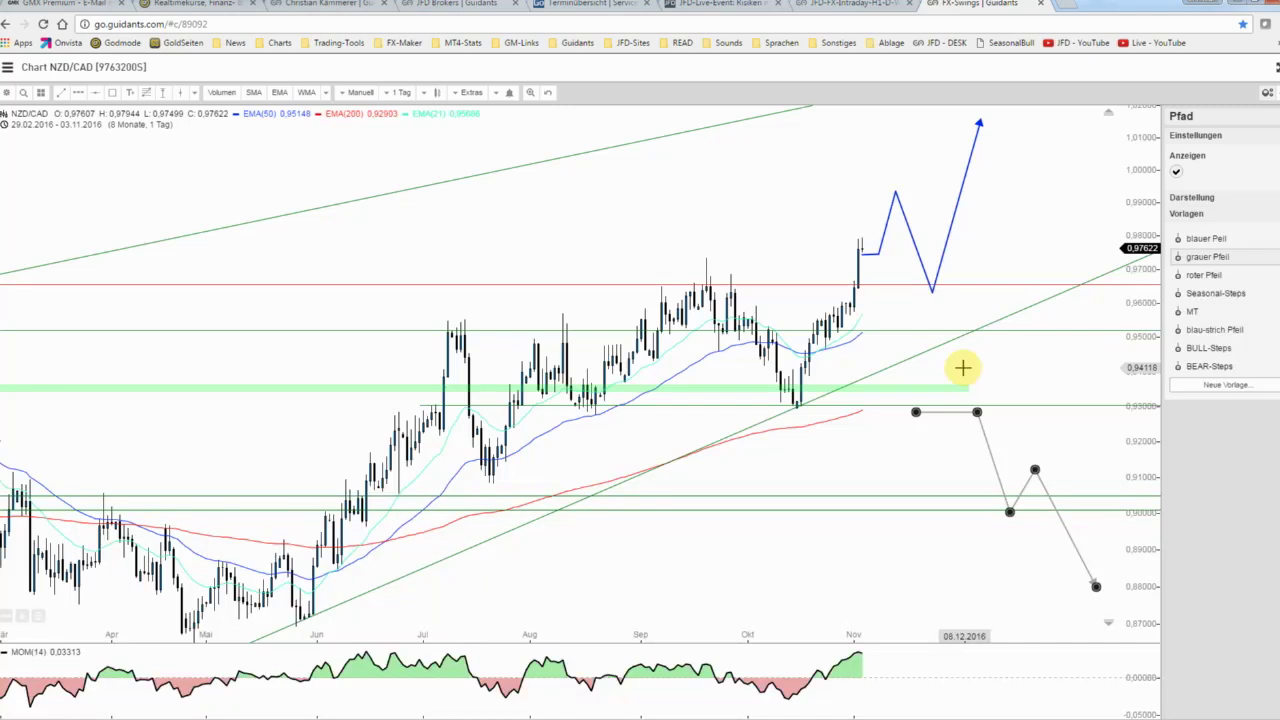
Zoom out and pan so the chart covers January–November 2016 with both projected paths visible
scroll(962, 368, "down", 1)
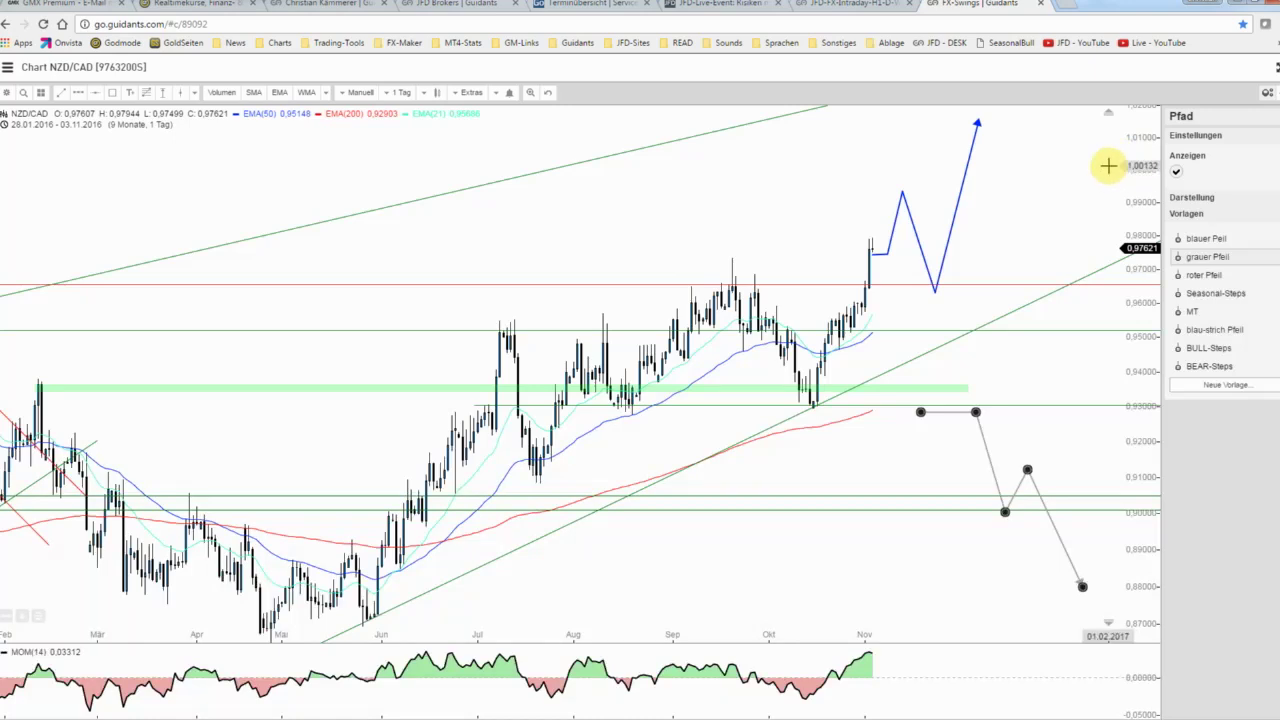
left_click_drag(737, 206, 806, 209)
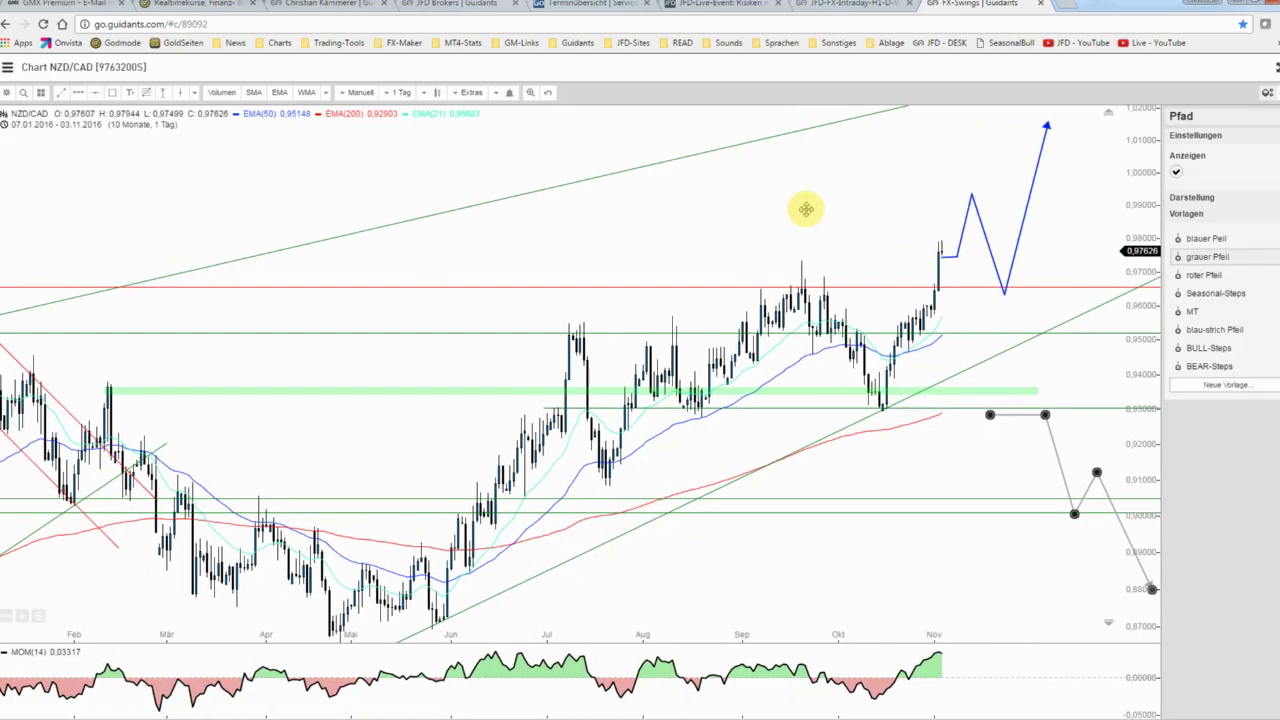